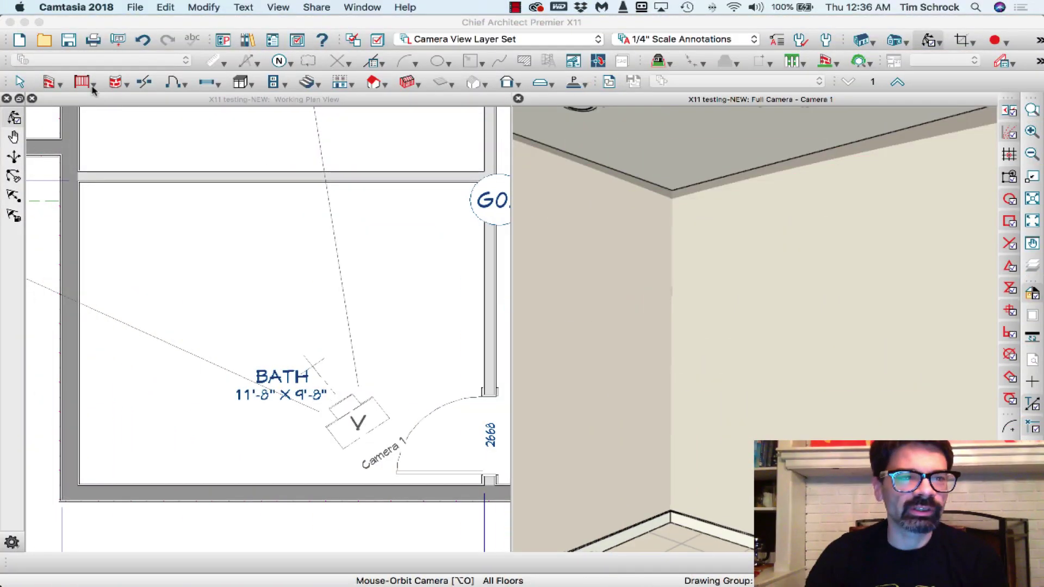
Draw a Straight Glass Wall down from the bathroom's top wall.
{"action": "left_click", "coordinate": [61, 85]}
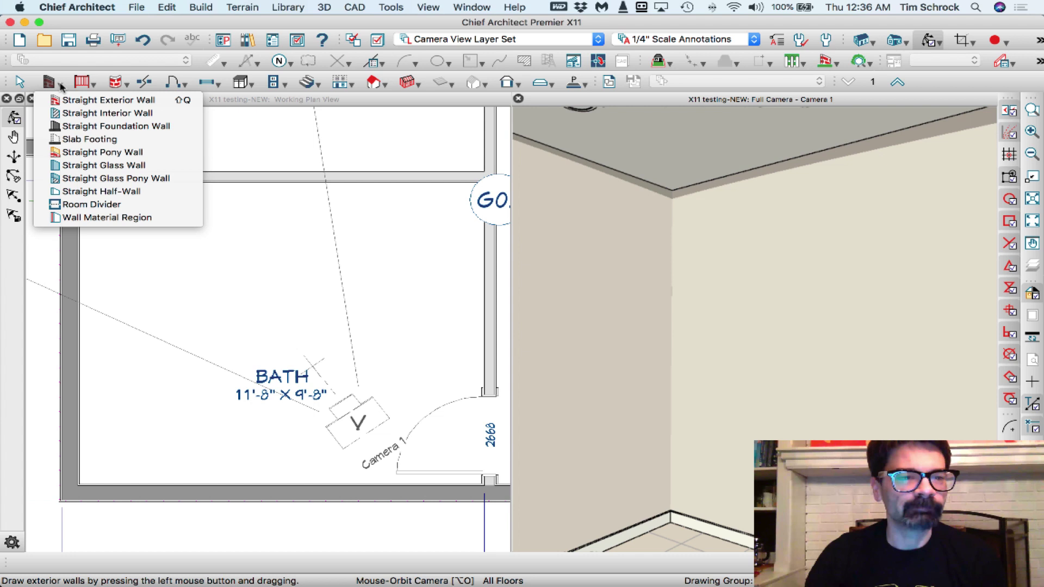
{"action": "left_click", "coordinate": [101, 169]}
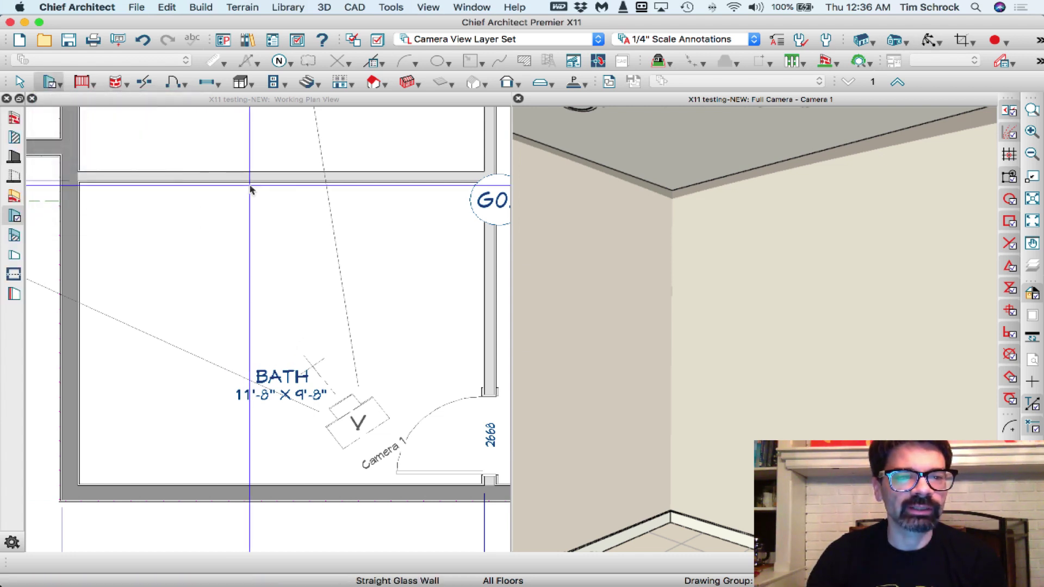
{"action": "left_click", "coordinate": [118, 102]}
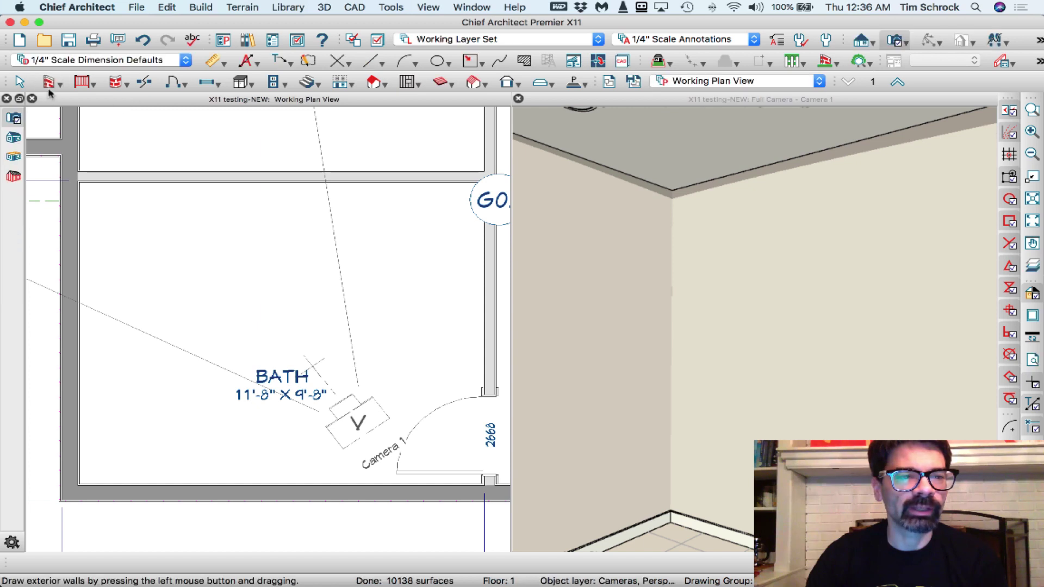
{"action": "left_click", "coordinate": [109, 113]}
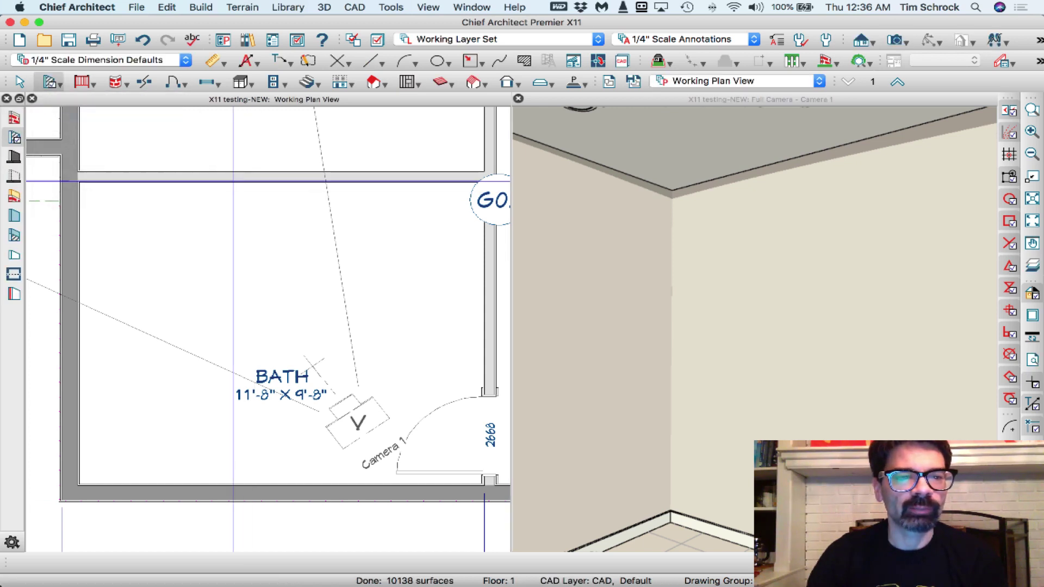
{"action": "left_click_drag", "start_coordinate": [261, 174], "coordinate": [262, 225]}
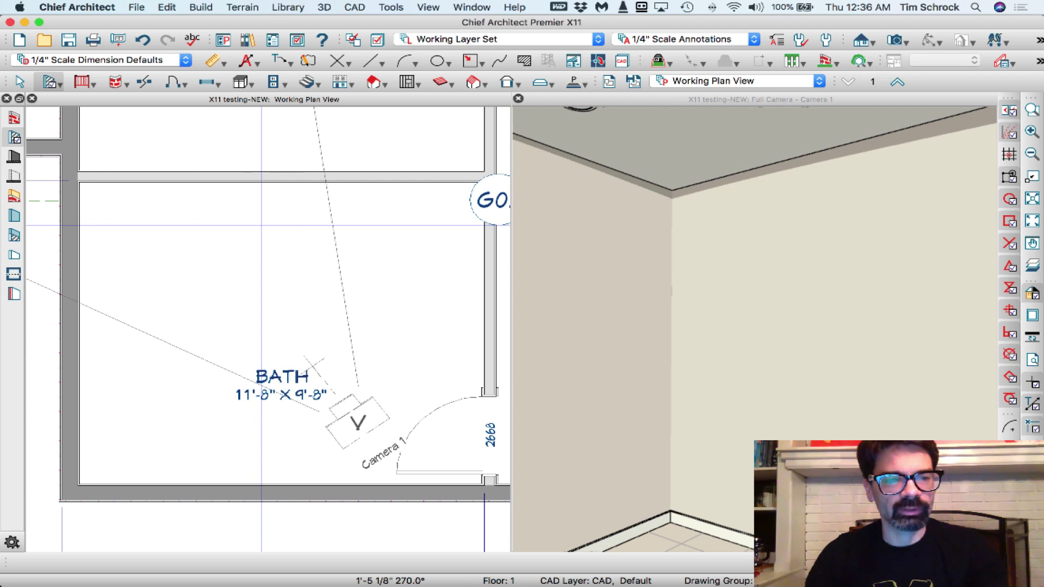
{"action": "left_click", "coordinate": [60, 85]}
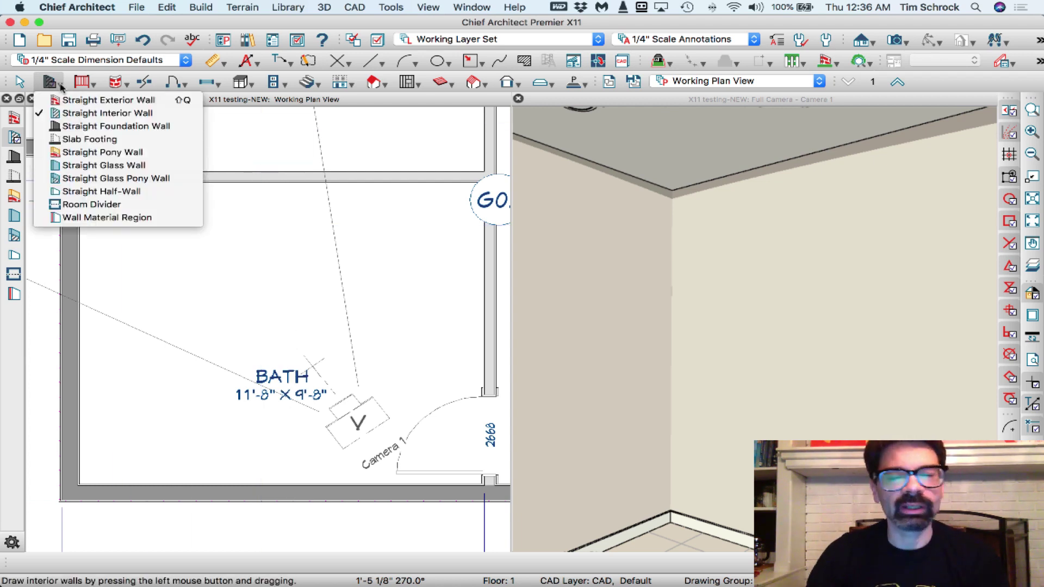
{"action": "left_click", "coordinate": [111, 165]}
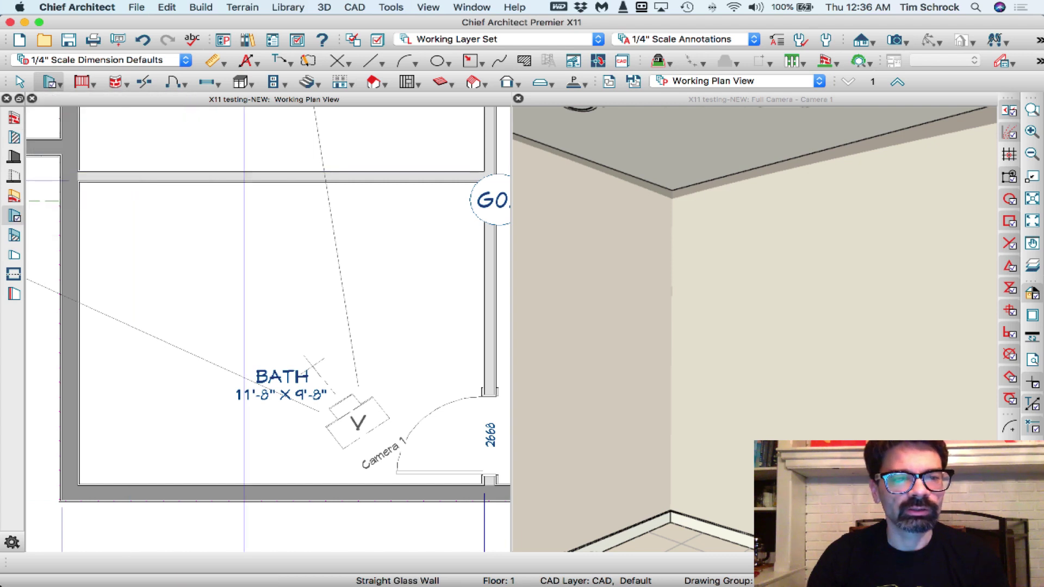
{"action": "left_click_drag", "start_coordinate": [260, 182], "coordinate": [259, 298]}
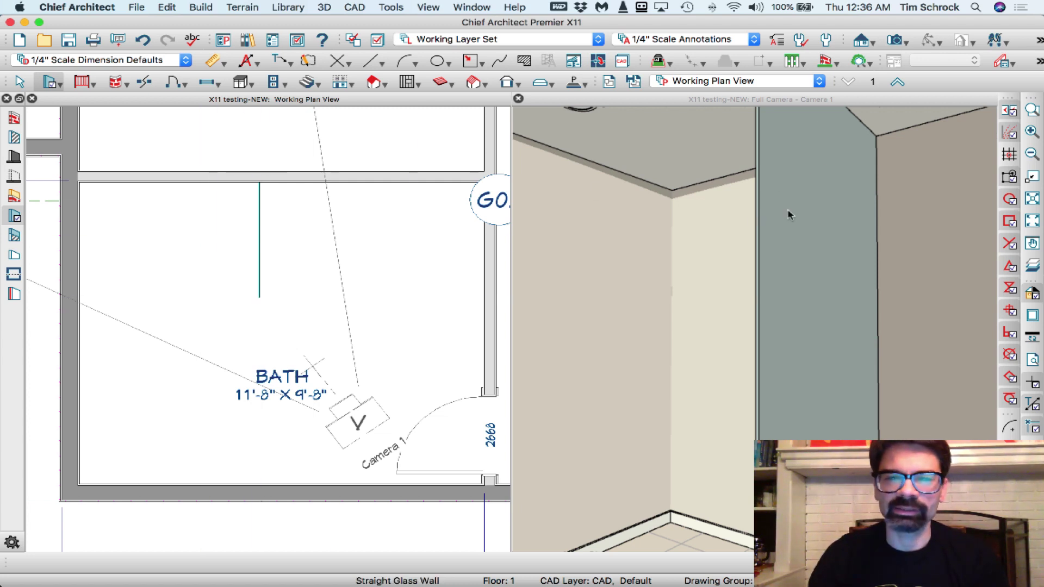
Draw a Straight Glass Pony Wall leftward from the glass wall's lower end, then select the glass wall.
{"action": "left_click", "coordinate": [58, 84]}
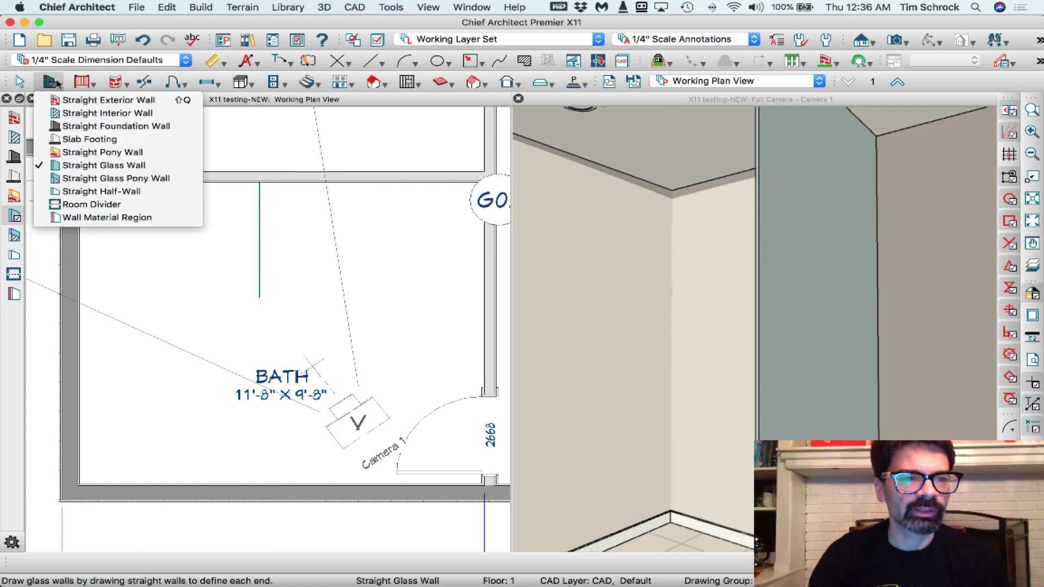
{"action": "left_click", "coordinate": [102, 185]}
{"action": "left_click_drag", "start_coordinate": [259, 297], "coordinate": [77, 298]}
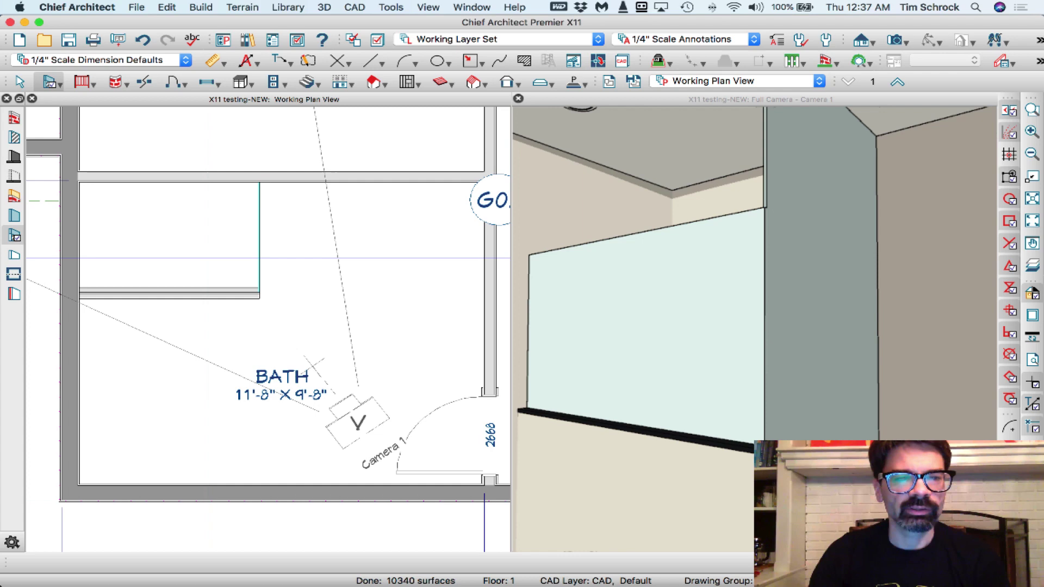
{"action": "left_click", "coordinate": [260, 230]}
Uncheck Partition Wall in the Glass Shower wall type definition and close both dialogs.
{"action": "double_click", "coordinate": [260, 234]}
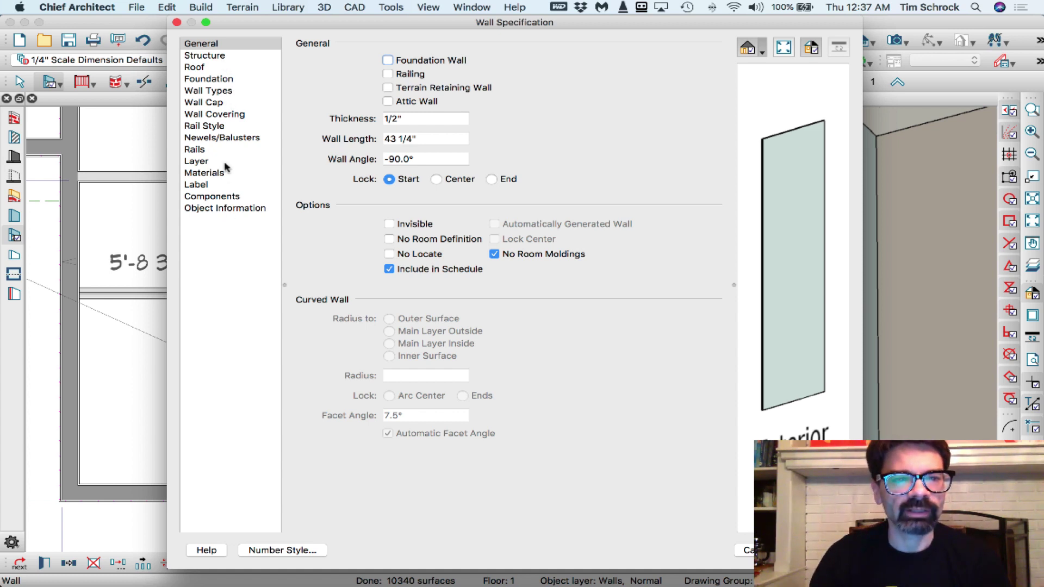
{"action": "left_click", "coordinate": [229, 90]}
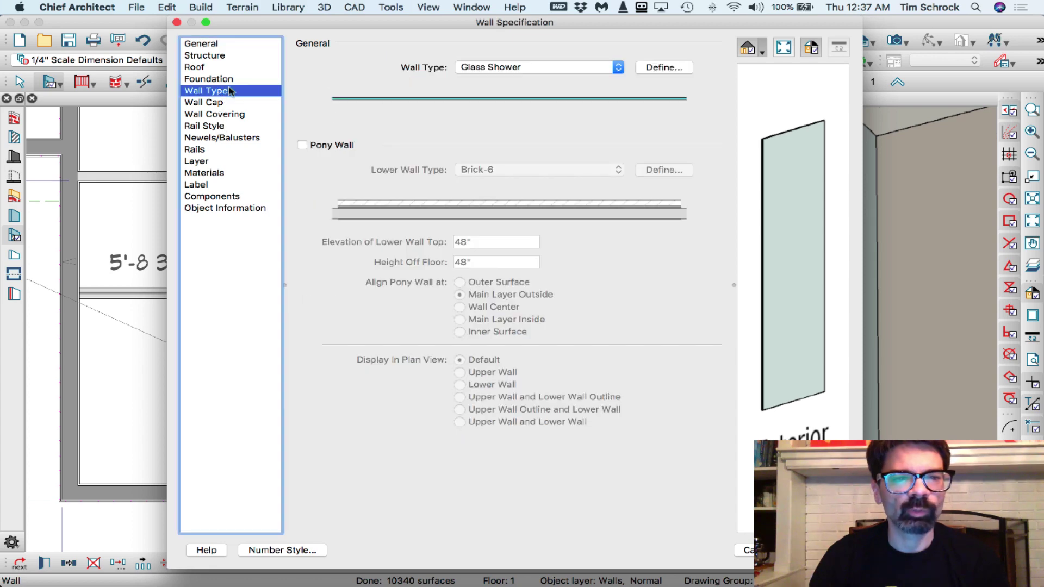
{"action": "left_click", "coordinate": [654, 68]}
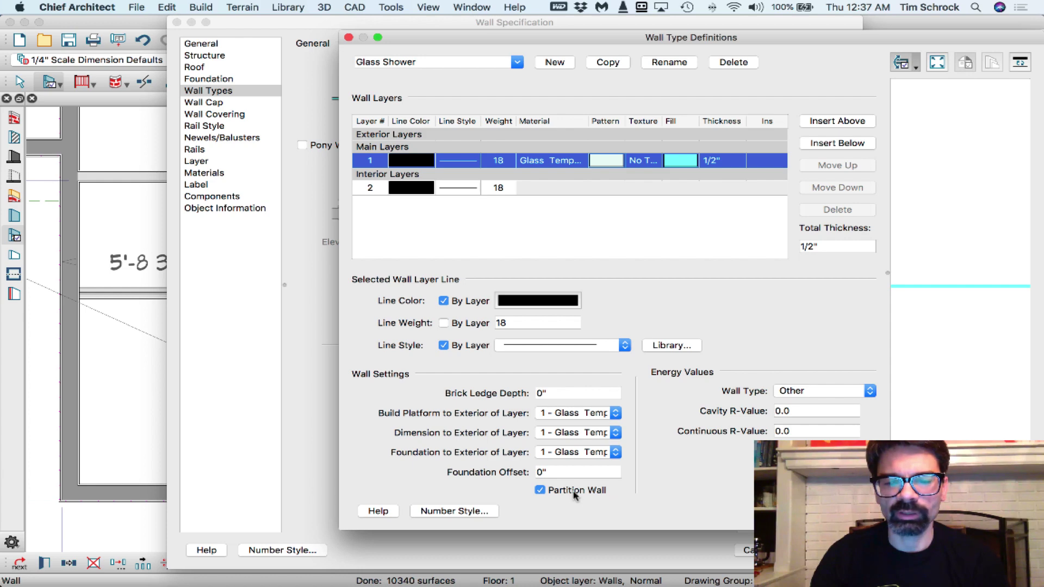
{"action": "left_click", "coordinate": [540, 491]}
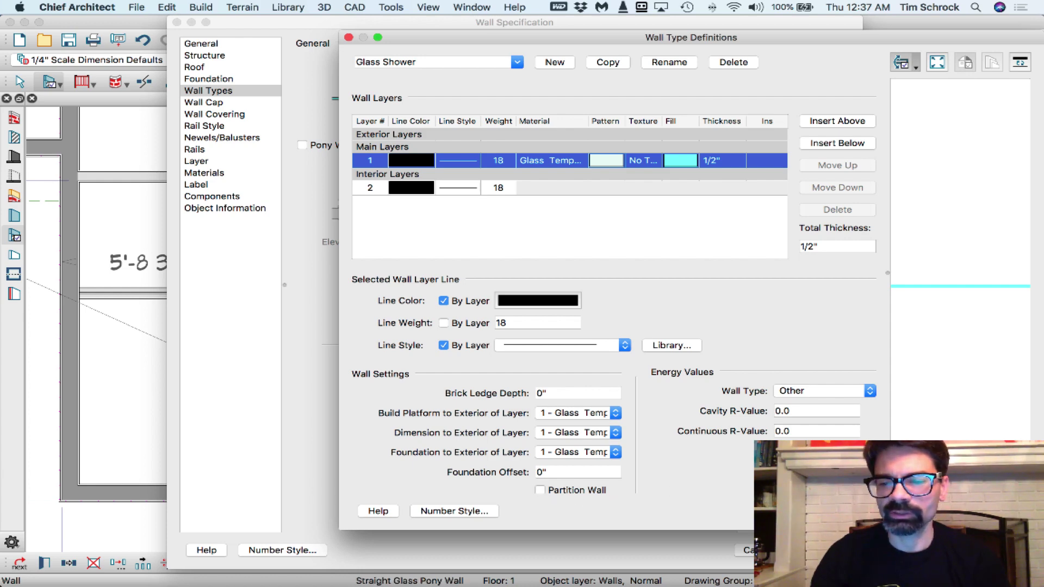
{"action": "key", "text": "Return"}
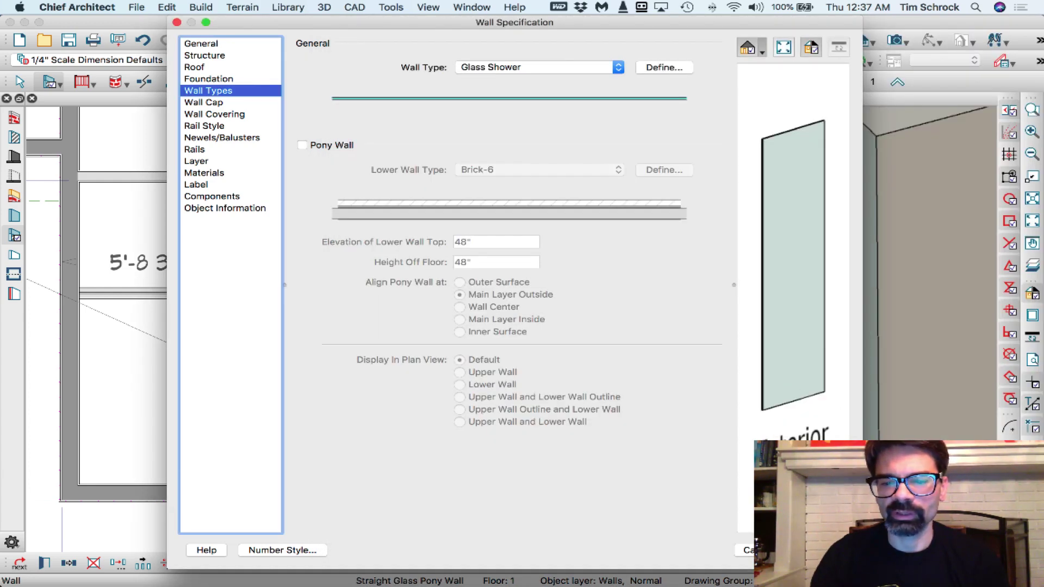
{"action": "key", "text": "Return"}
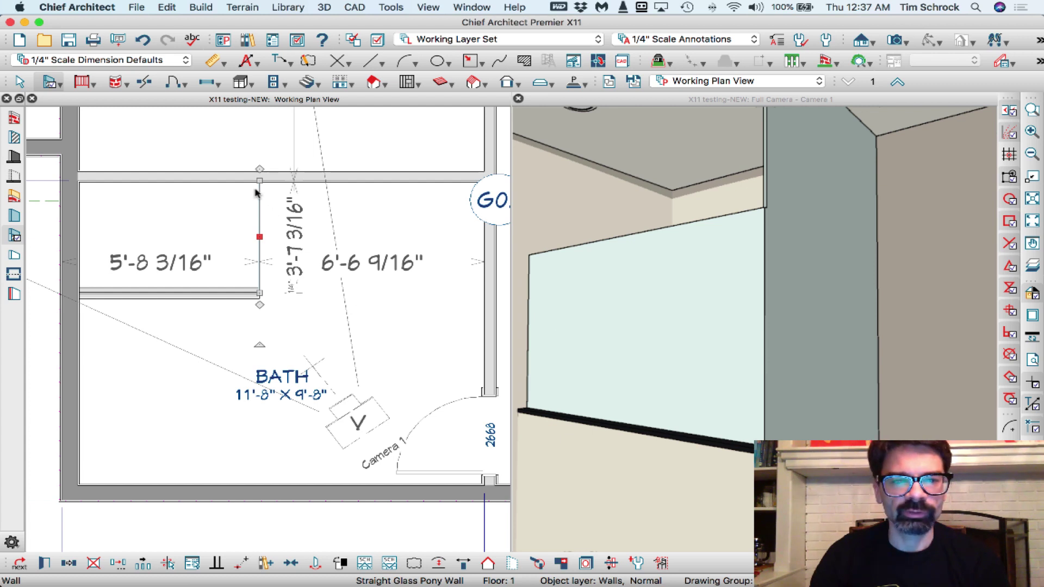
Lower the glass wall's top edge in the 3D view.
{"action": "left_click", "coordinate": [805, 218]}
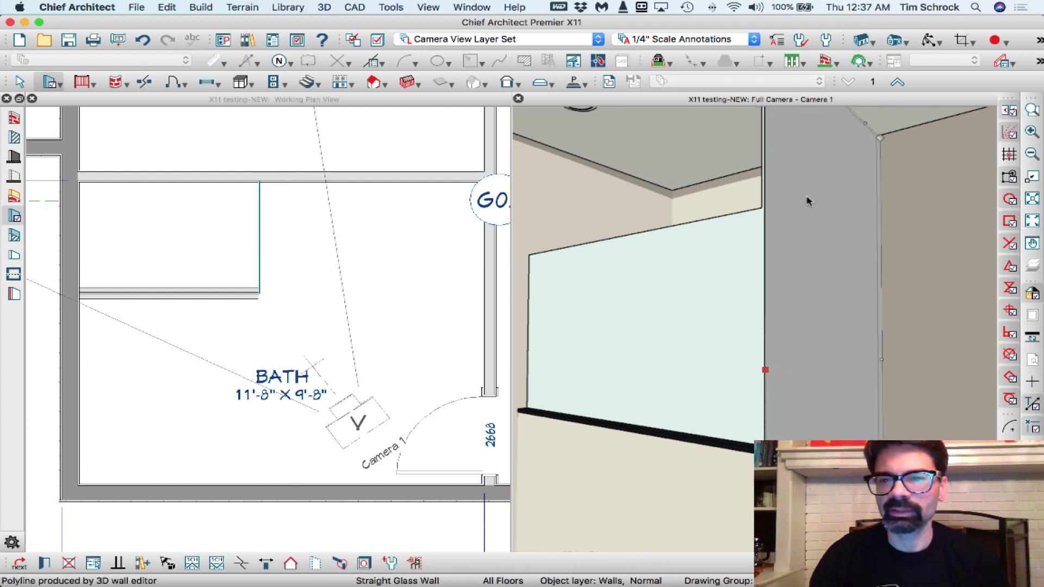
{"action": "scroll", "coordinate": [807, 201], "scroll_direction": "down", "scroll_amount": 2}
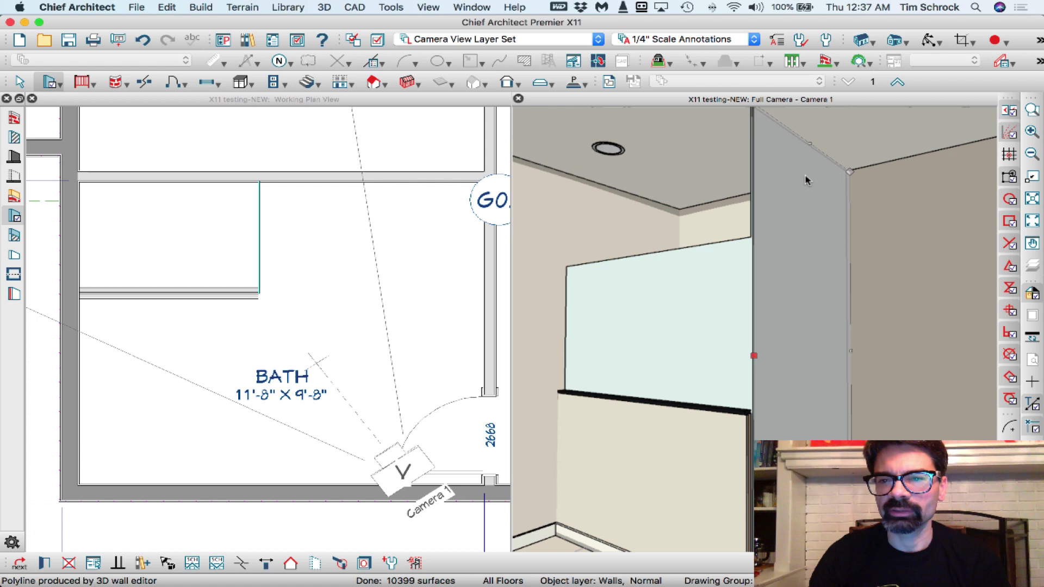
{"action": "scroll", "coordinate": [806, 174], "scroll_direction": "up", "scroll_amount": 2}
{"action": "left_click_drag", "start_coordinate": [806, 136], "coordinate": [801, 270]}
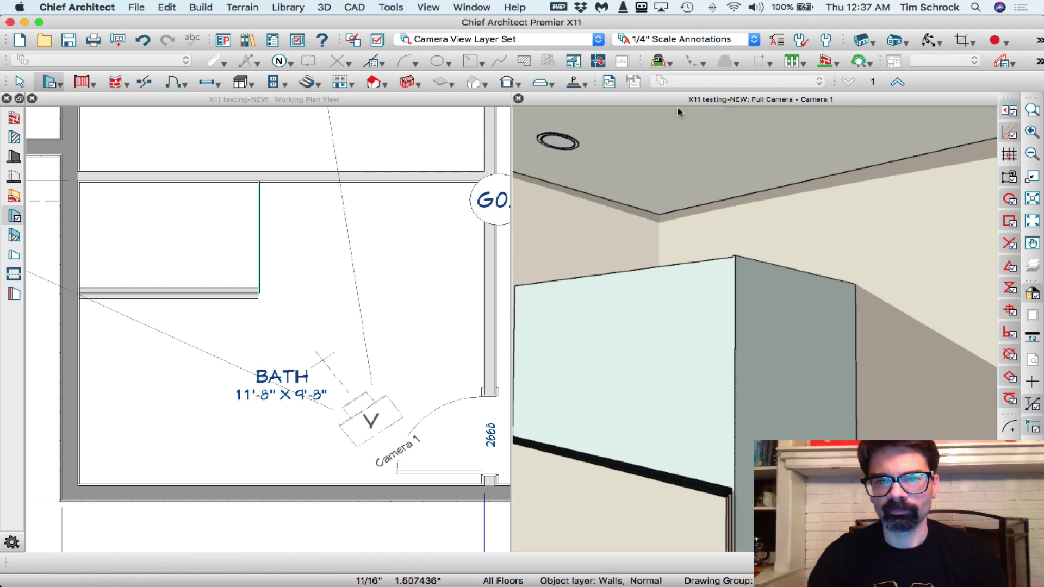
{"action": "key", "text": "space"}
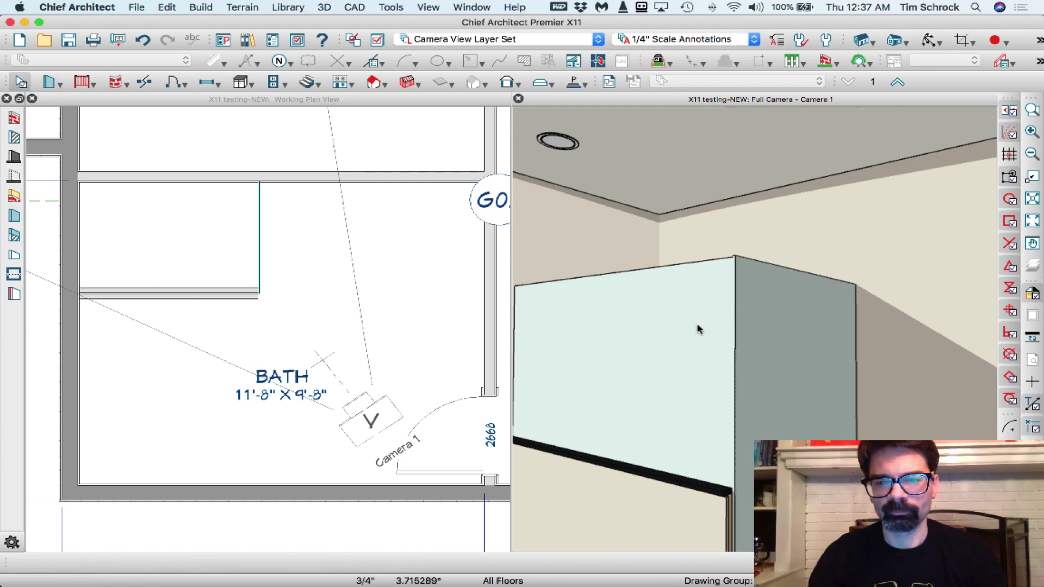
Extend the glass wall's end in the plan up to the top wall.
{"action": "left_click", "coordinate": [804, 256]}
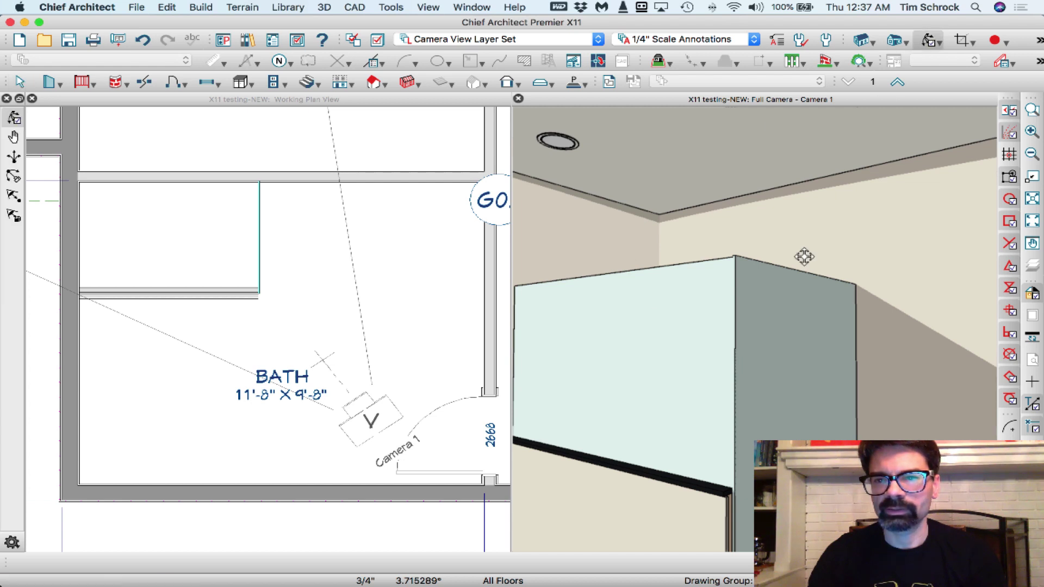
{"action": "left_click_drag", "start_coordinate": [805, 257], "coordinate": [765, 296]}
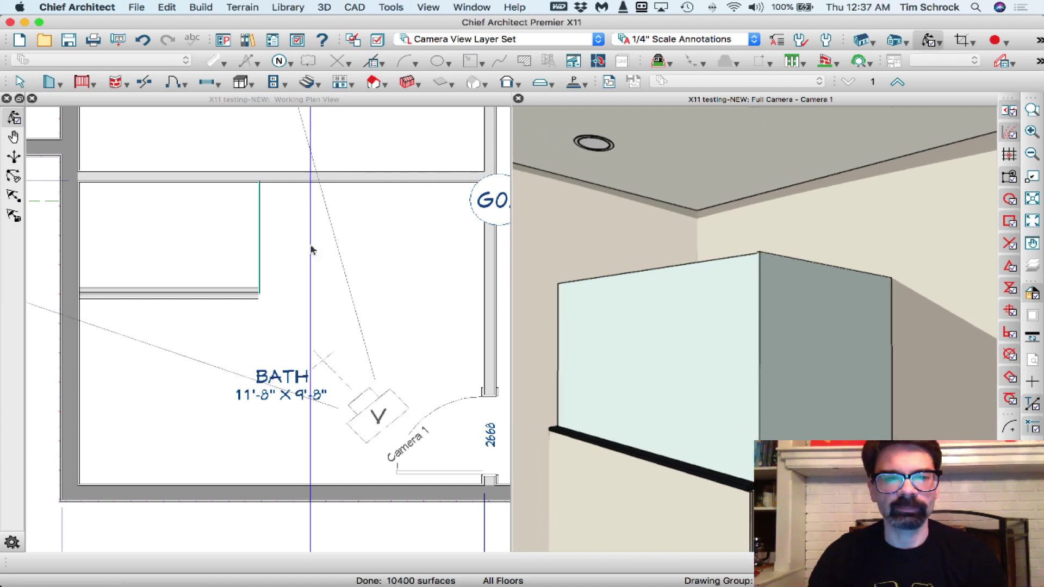
{"action": "scroll", "coordinate": [259, 217], "scroll_direction": "up", "scroll_amount": 2}
{"action": "scroll", "coordinate": [255, 185], "scroll_direction": "up", "scroll_amount": 2}
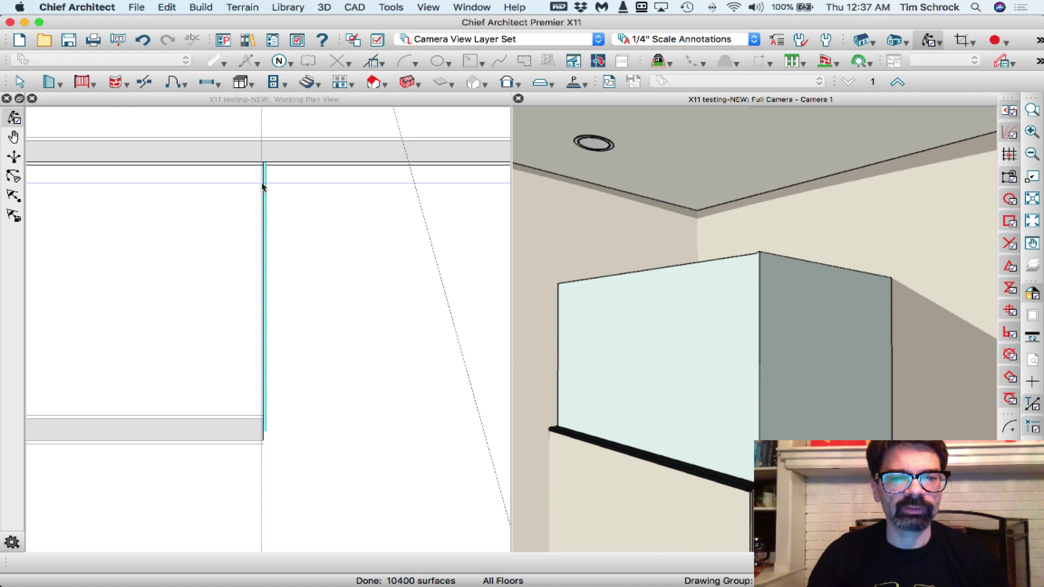
{"action": "left_click", "coordinate": [264, 185]}
{"action": "left_click_drag", "start_coordinate": [264, 185], "coordinate": [266, 163]}
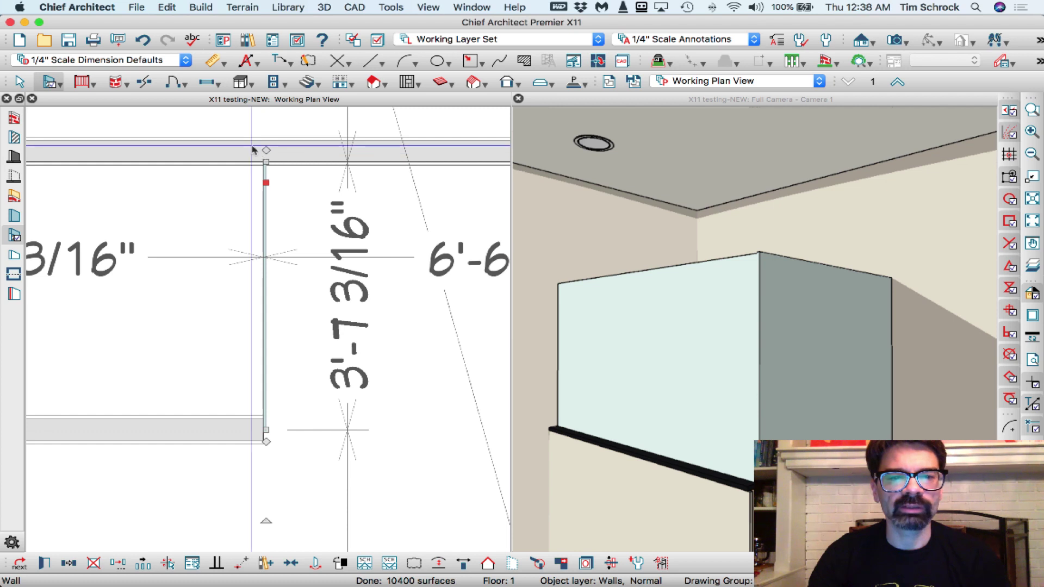
{"action": "left_click", "coordinate": [250, 153]}
Render the 3D camera view in Standard mode and return to the plan view.
{"action": "left_click", "coordinate": [730, 226]}
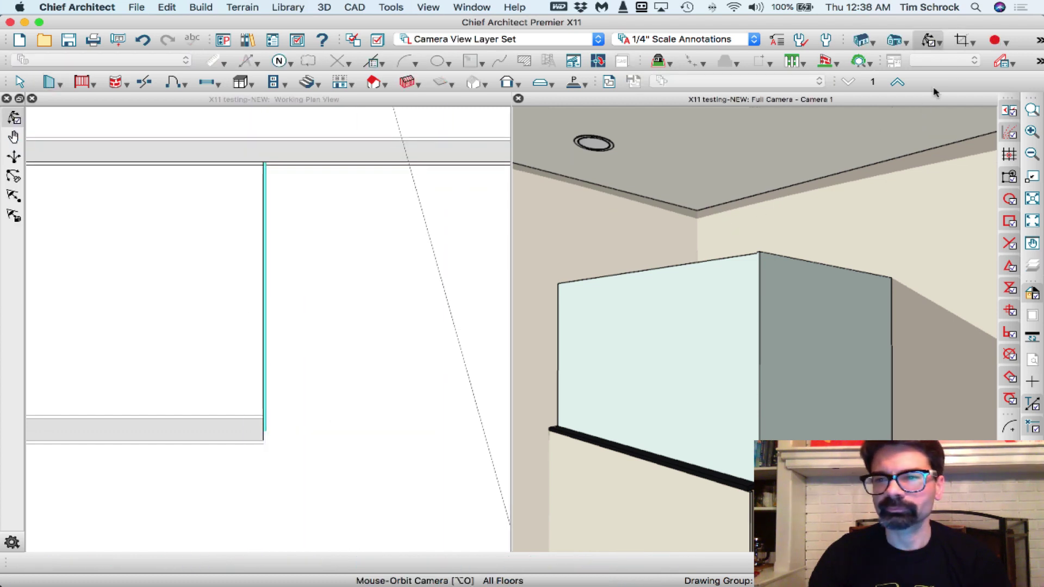
{"action": "left_click", "coordinate": [1039, 44]}
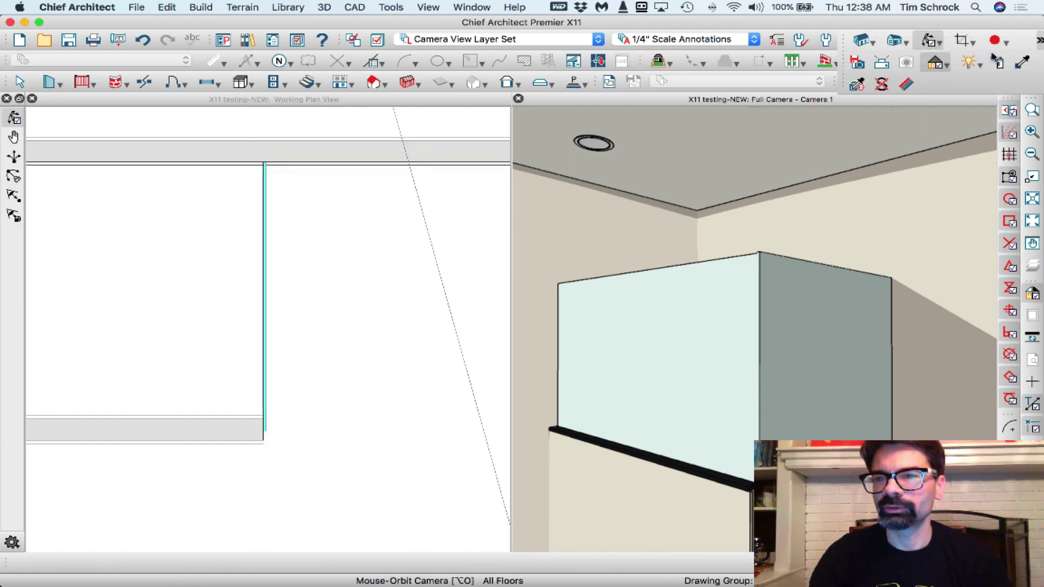
{"action": "left_click", "coordinate": [937, 63]}
{"action": "left_click", "coordinate": [952, 81]}
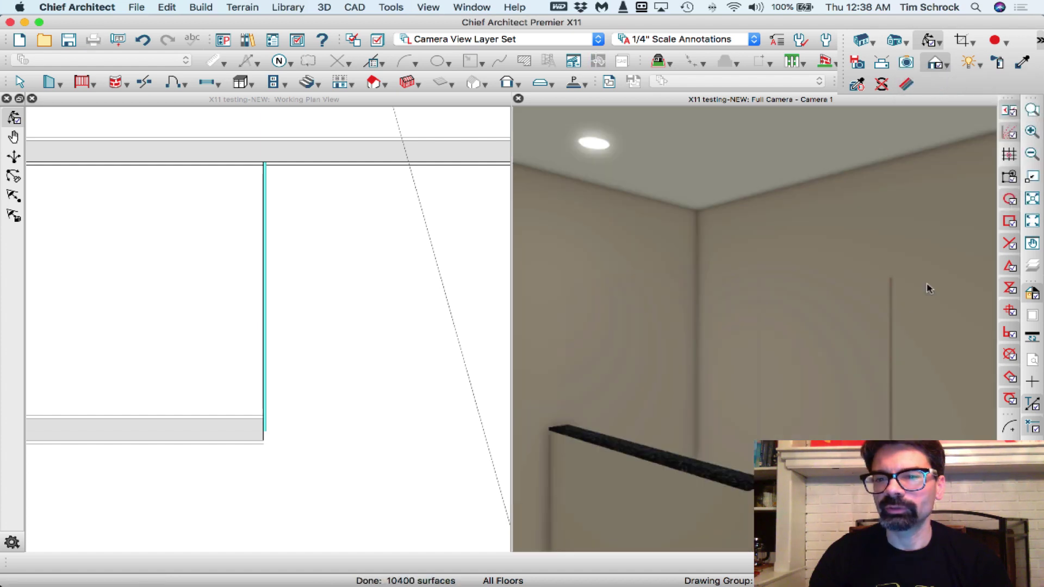
{"action": "left_click", "coordinate": [867, 297]}
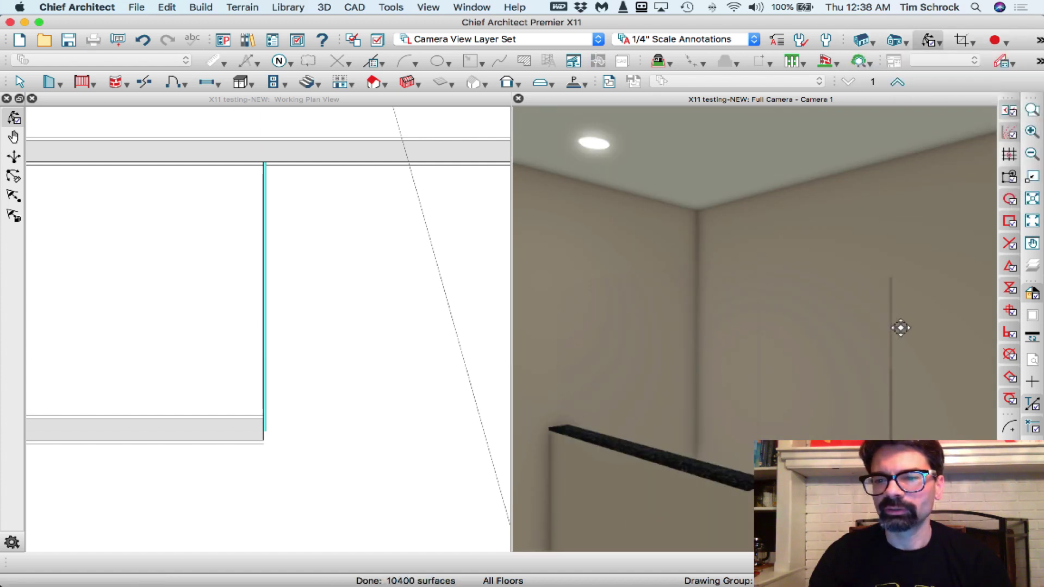
{"action": "scroll", "coordinate": [909, 348], "scroll_direction": "up", "scroll_amount": 2}
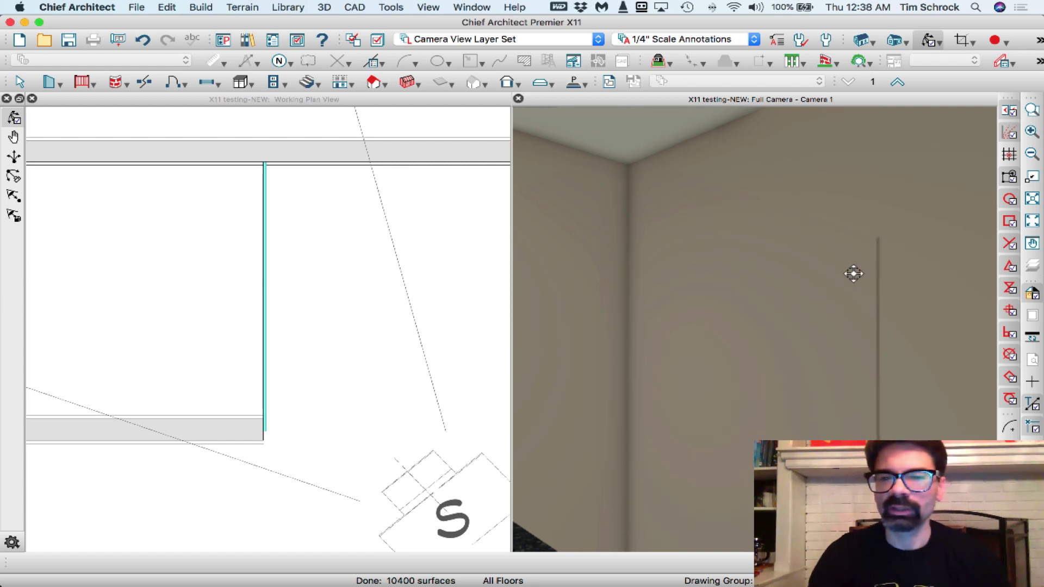
{"action": "key", "text": "super+z"}
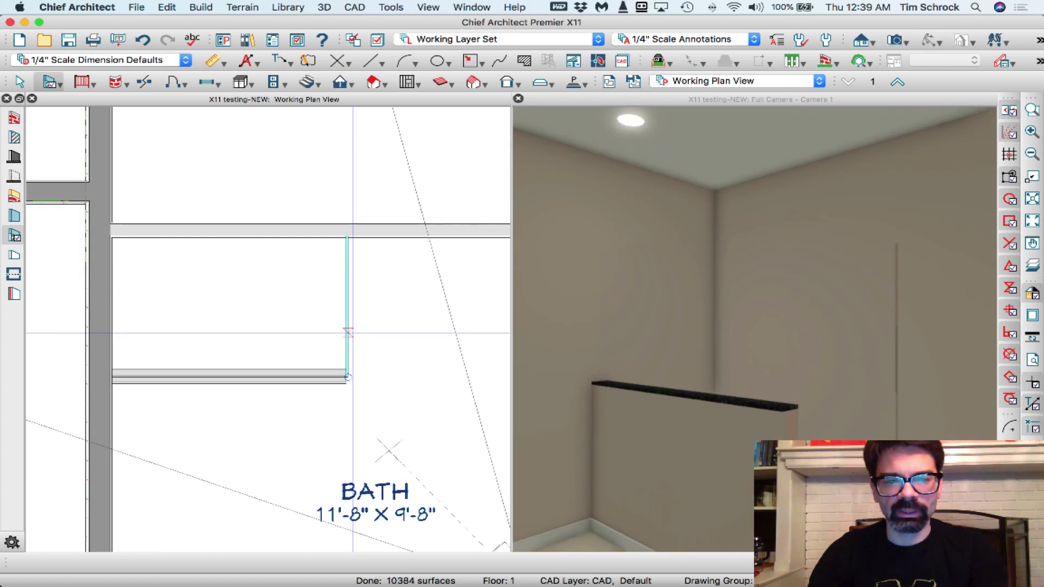
Check that the thin wall's type is Glass Shower, then close both dialogs.
{"action": "left_click", "coordinate": [354, 337]}
{"action": "double_click", "coordinate": [353, 336]}
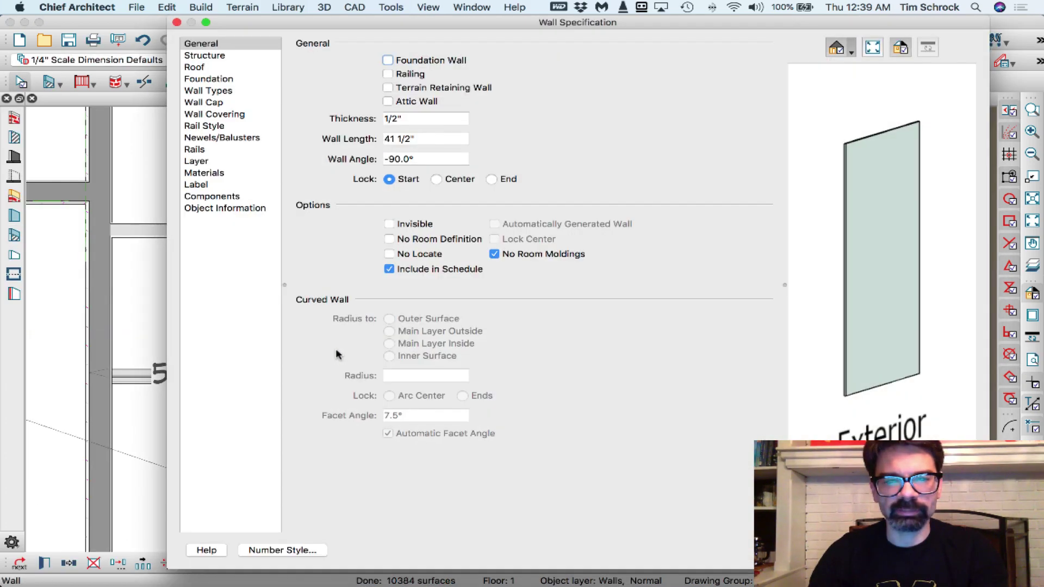
{"action": "left_click", "coordinate": [218, 91]}
{"action": "left_click", "coordinate": [663, 69]}
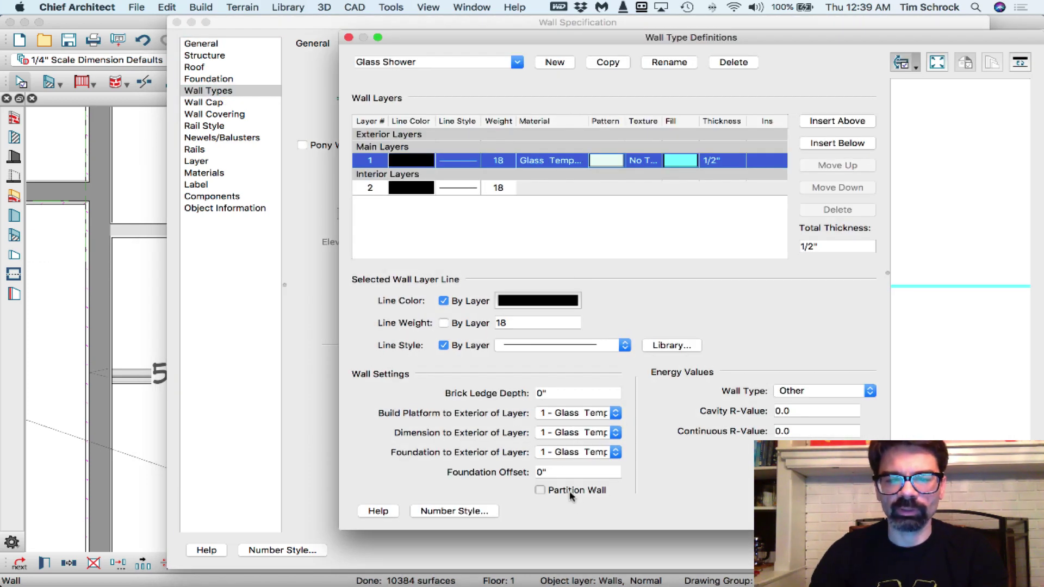
{"action": "key", "text": "Return"}
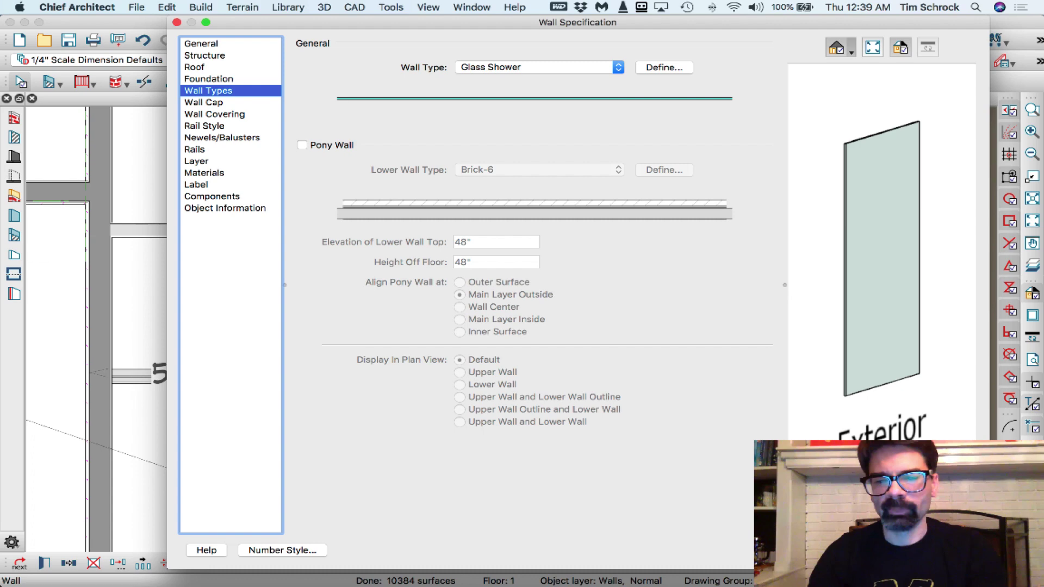
{"action": "key", "text": "Return"}
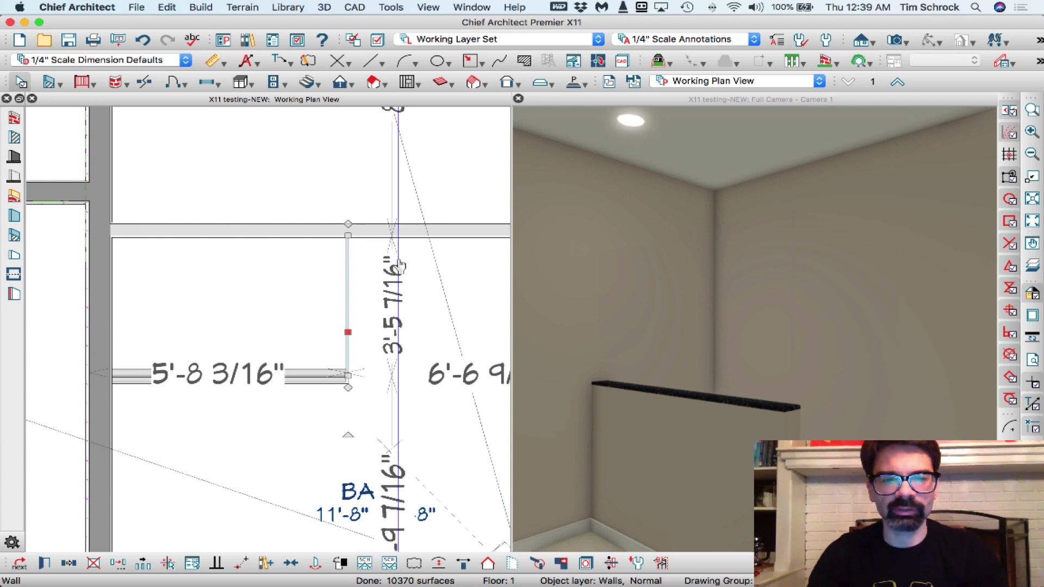
Select the Shower room beside the glass wall.
{"action": "scroll", "coordinate": [296, 282], "scroll_direction": "up", "scroll_amount": 2}
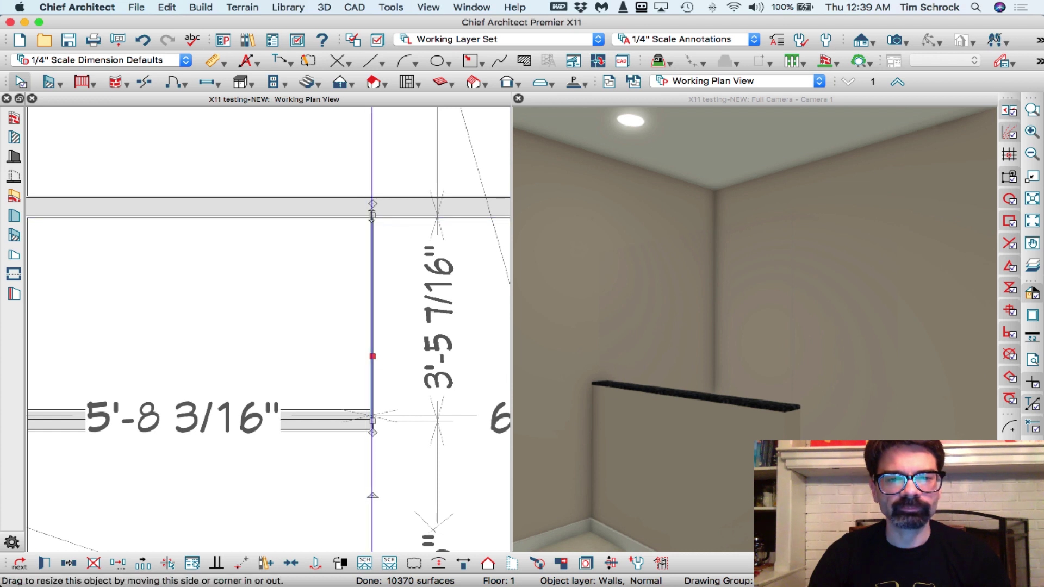
{"action": "scroll", "coordinate": [370, 227], "scroll_direction": "up", "scroll_amount": 2}
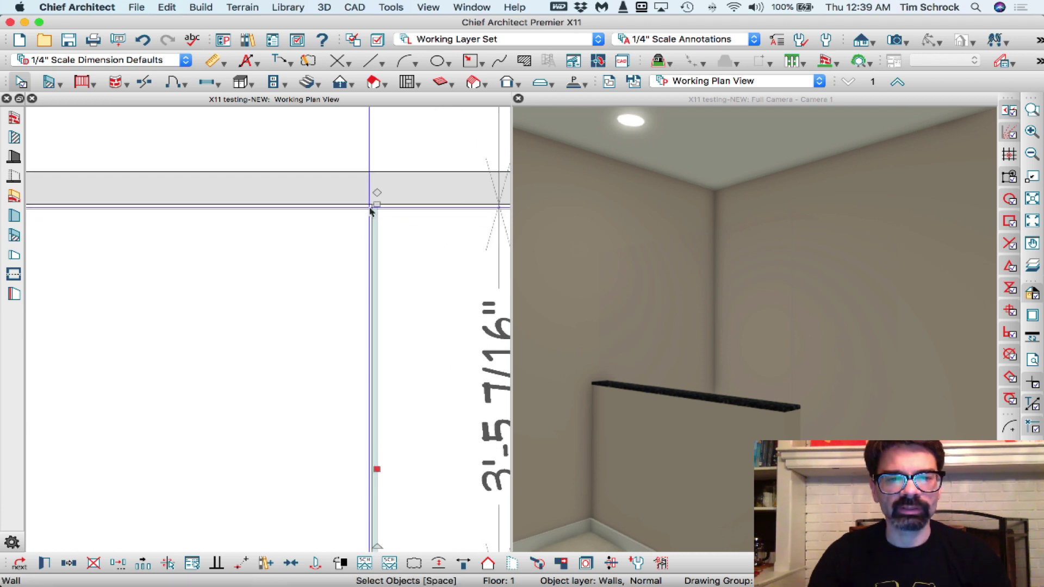
{"action": "left_click", "coordinate": [399, 237]}
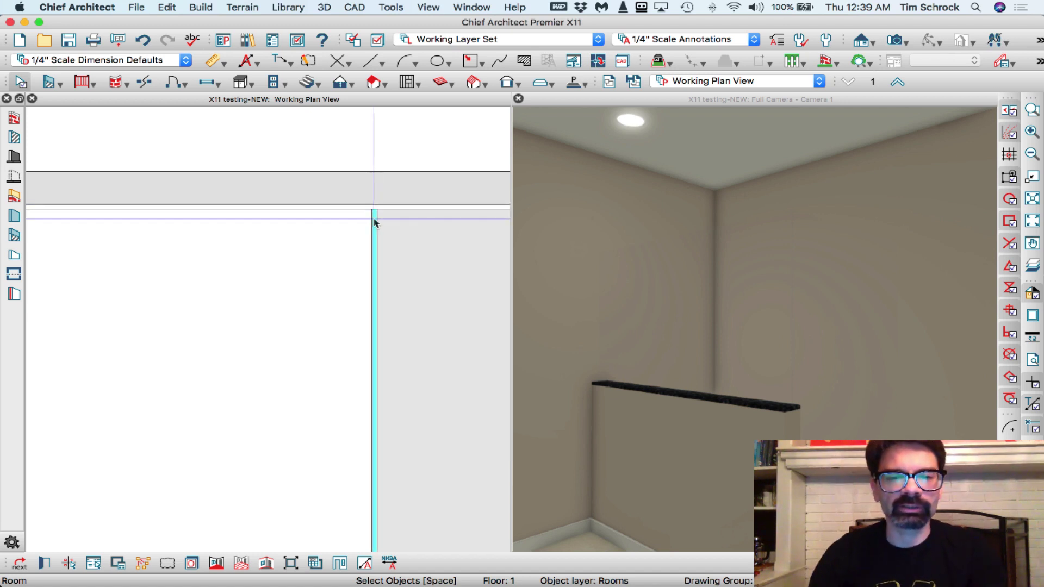
{"action": "scroll", "coordinate": [422, 233], "scroll_direction": "down", "scroll_amount": 1}
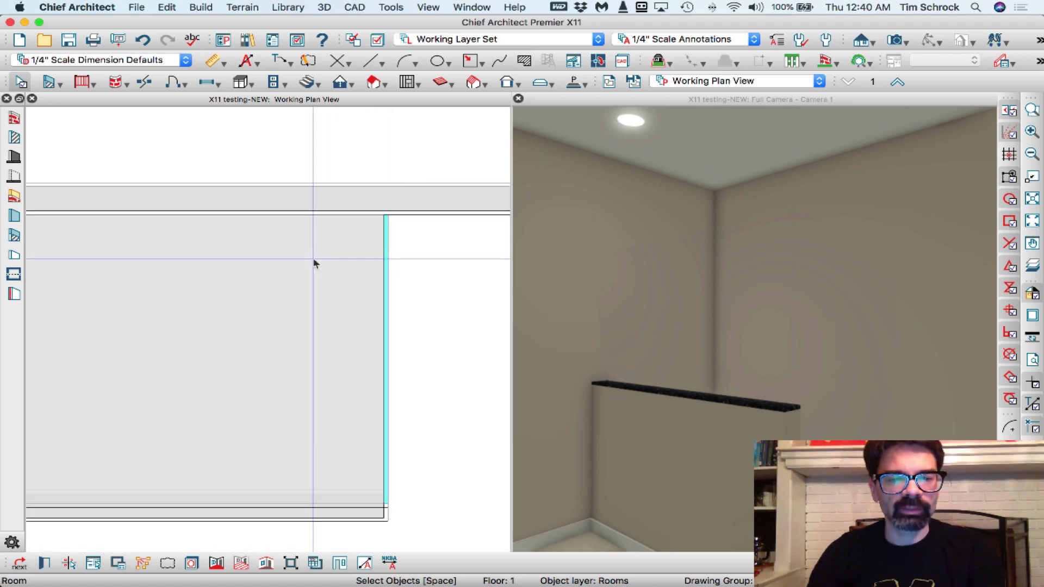
{"action": "scroll", "coordinate": [321, 264], "scroll_direction": "down", "scroll_amount": 1}
Turn on Show Room Label for the Shower room, leaving the Shower type's Structure defaults unchanged.
{"action": "double_click", "coordinate": [345, 230]}
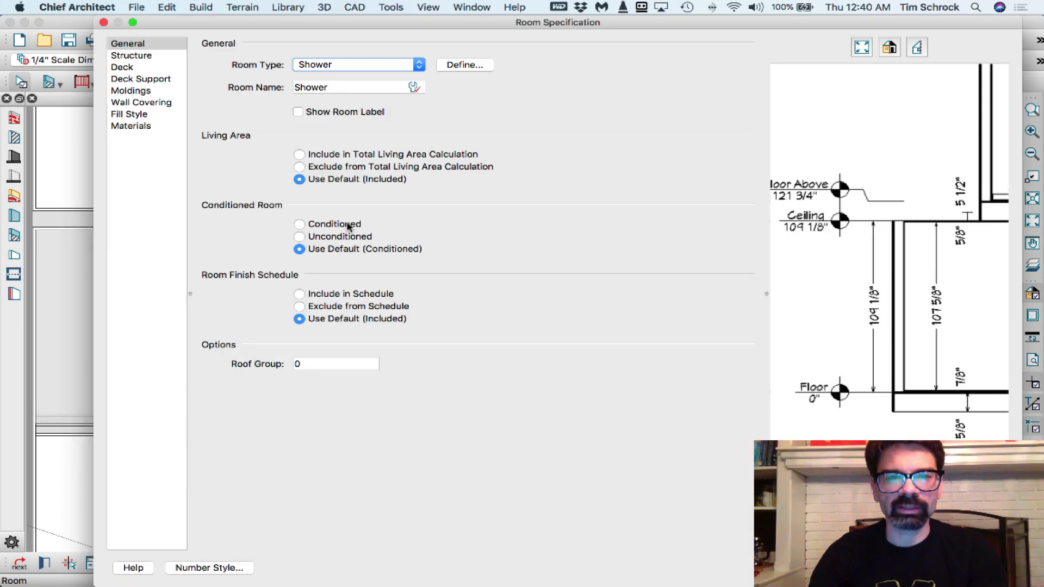
{"action": "left_click", "coordinate": [342, 113]}
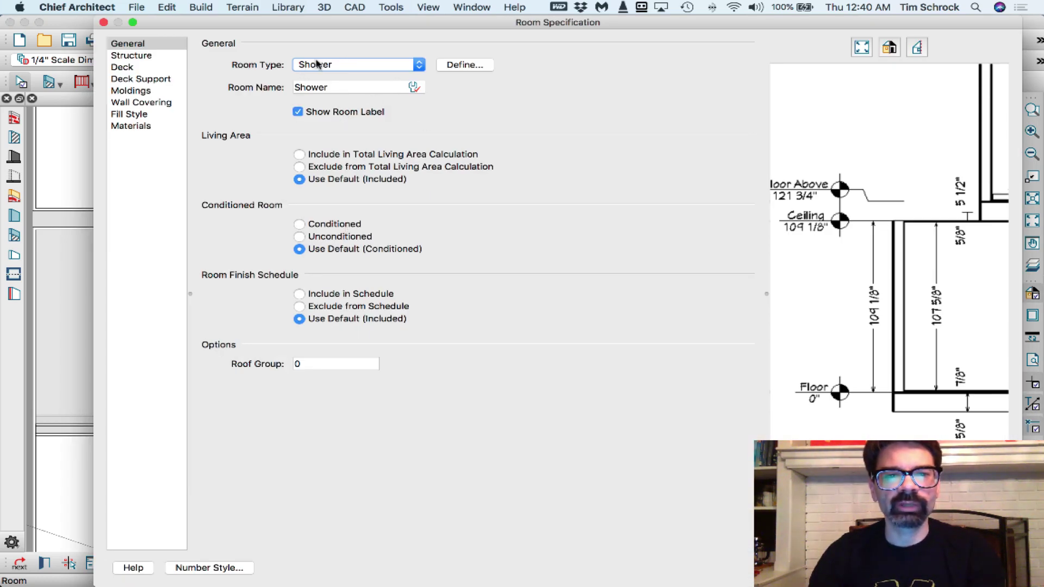
{"action": "left_click", "coordinate": [467, 70]}
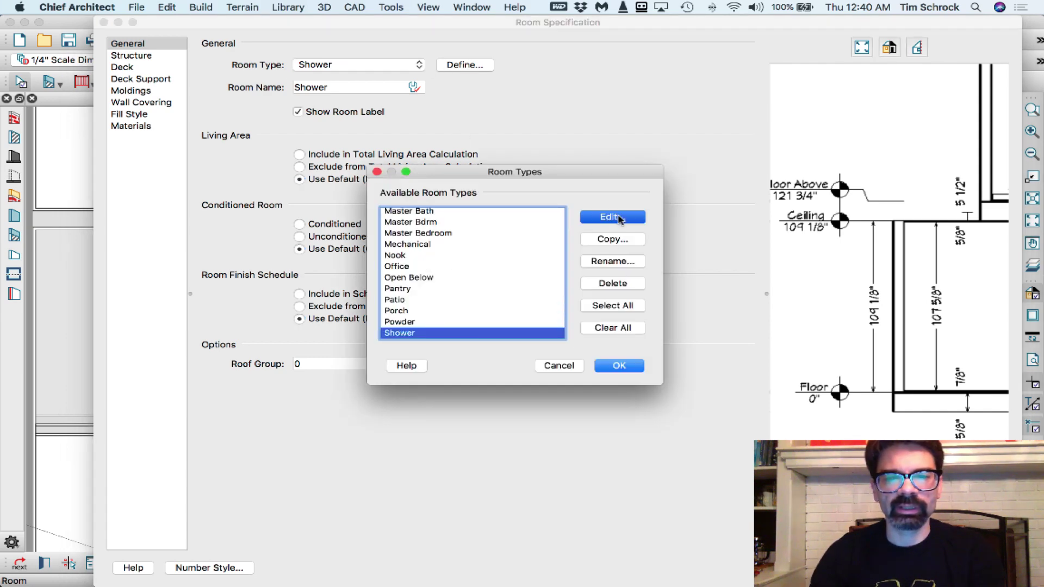
{"action": "left_click", "coordinate": [613, 217]}
{"action": "left_click", "coordinate": [329, 93]}
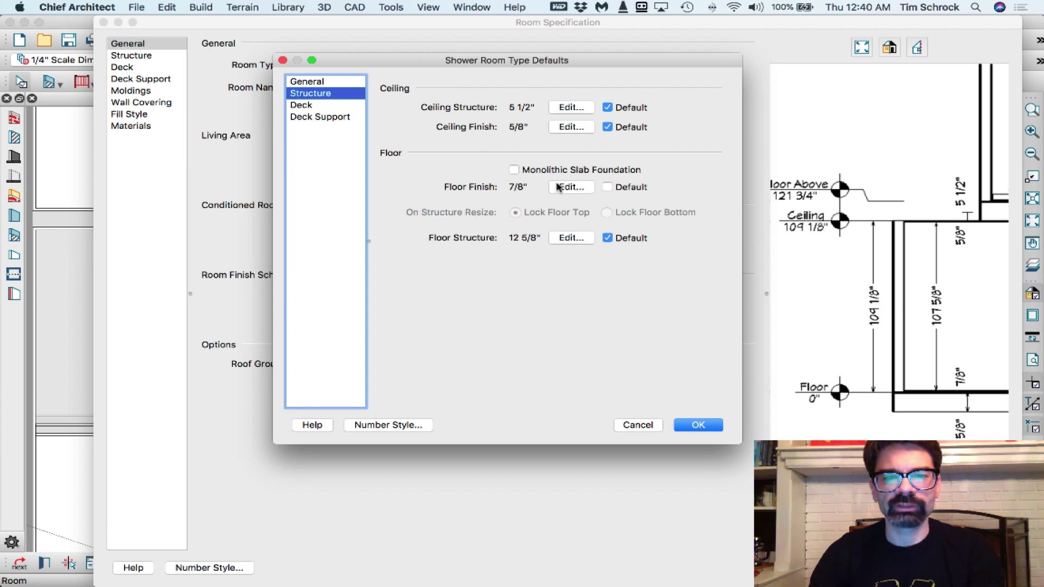
{"action": "left_click", "coordinate": [638, 425]}
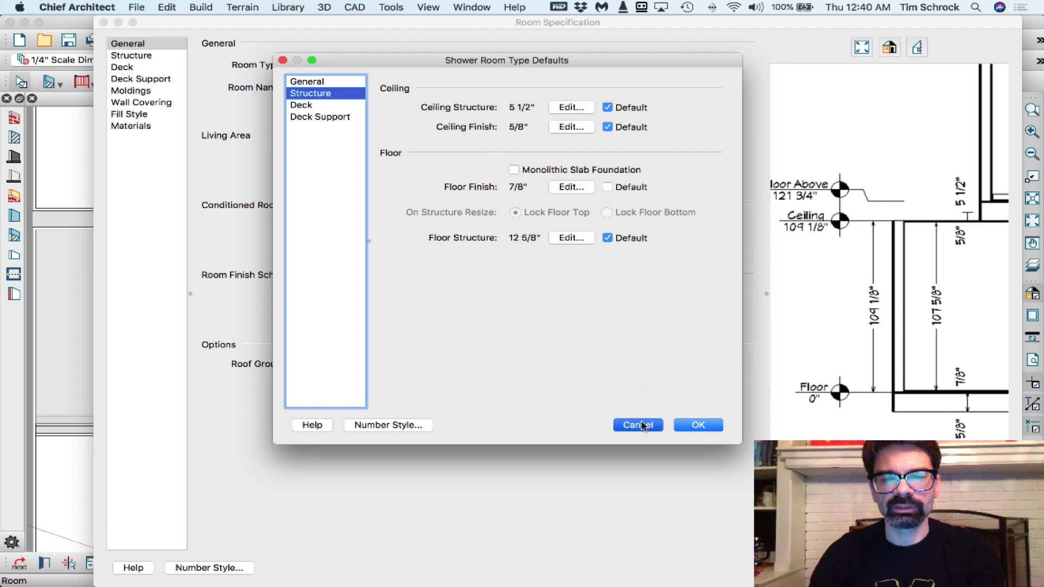
{"action": "left_click", "coordinate": [623, 367]}
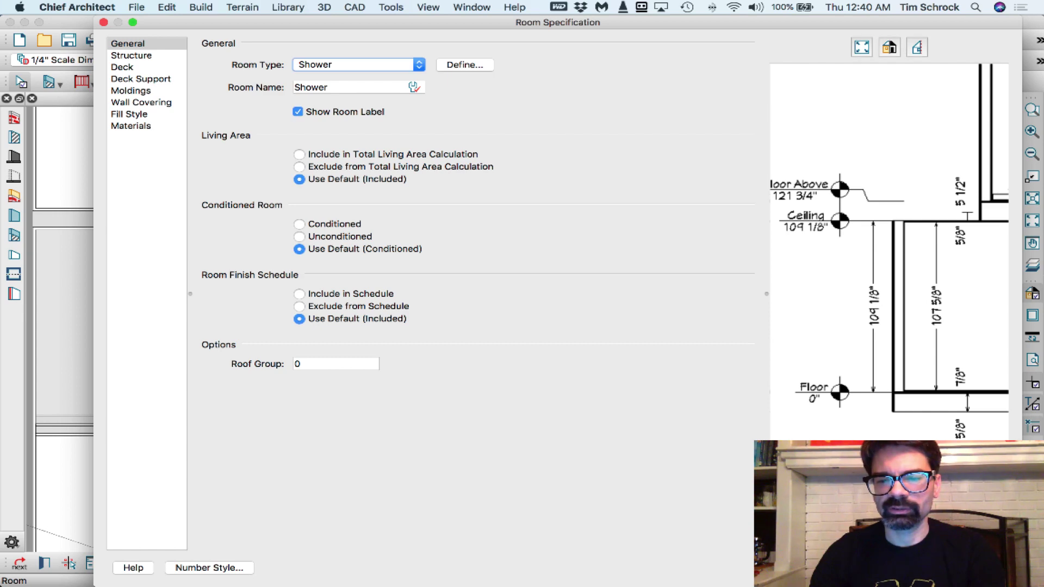
Apply the room settings so the SHOWER 5'-2" X 3'-3" label shows, then select the glass shower wall.
{"action": "key", "text": "Return"}
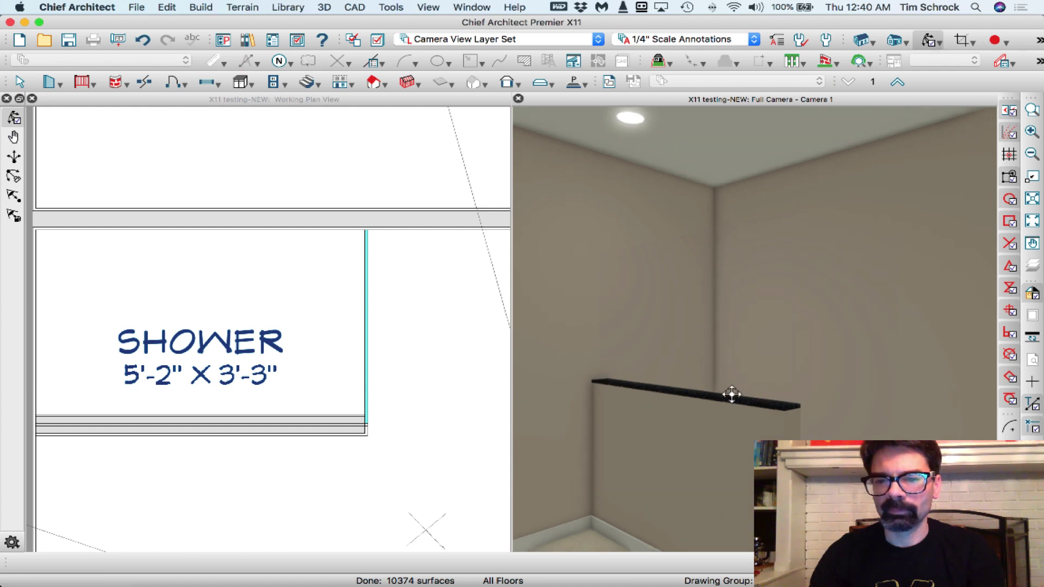
{"action": "mouse_move", "coordinate": [732, 395]}
{"action": "left_mouse_down"}
{"action": "mouse_move", "coordinate": [736, 413]}
{"action": "mouse_move", "coordinate": [739, 393]}
{"action": "left_mouse_up"}
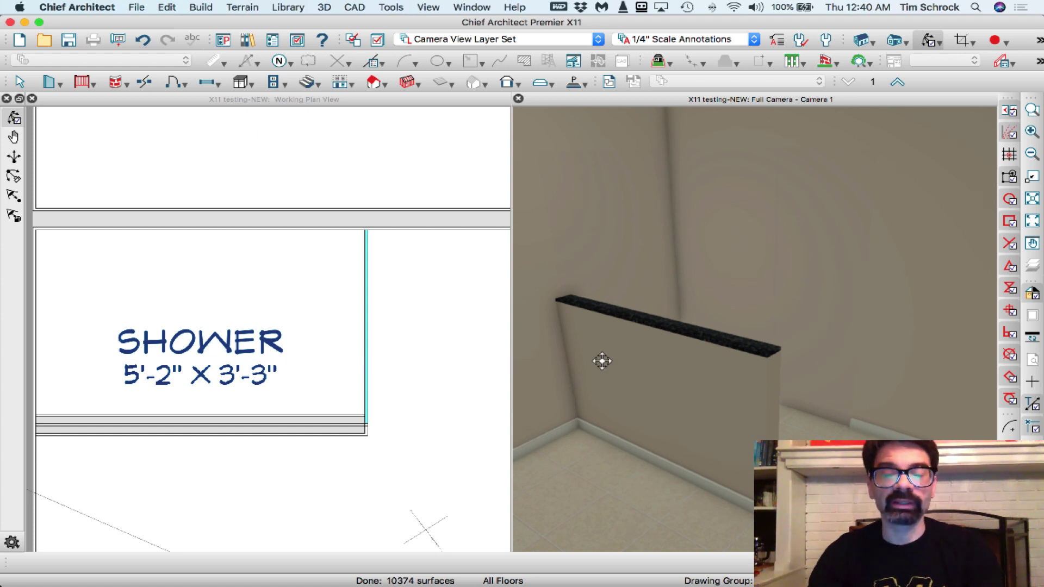
{"action": "left_click", "coordinate": [282, 273]}
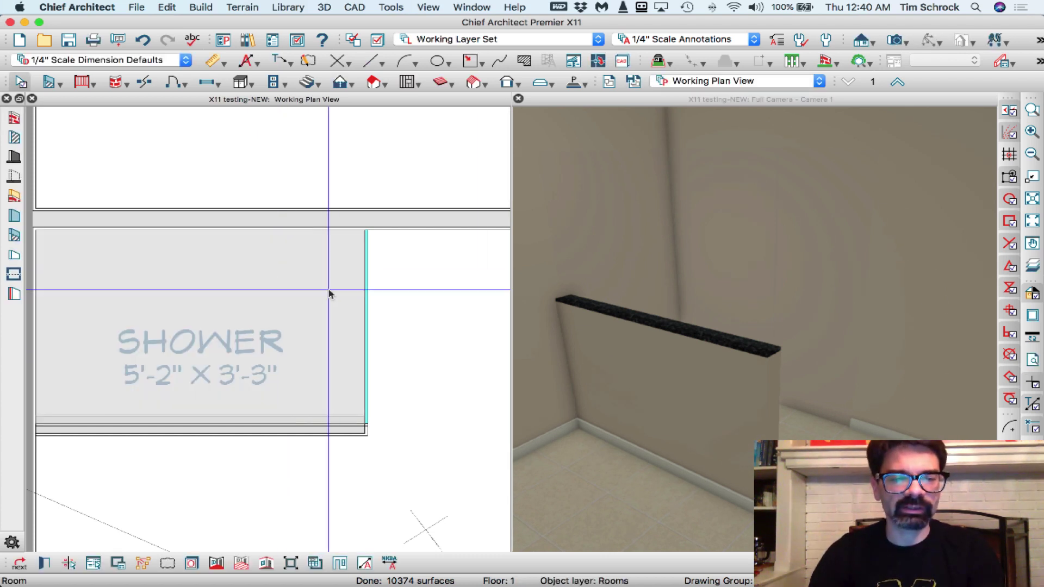
{"action": "scroll", "coordinate": [375, 296], "scroll_direction": "down", "scroll_amount": 2}
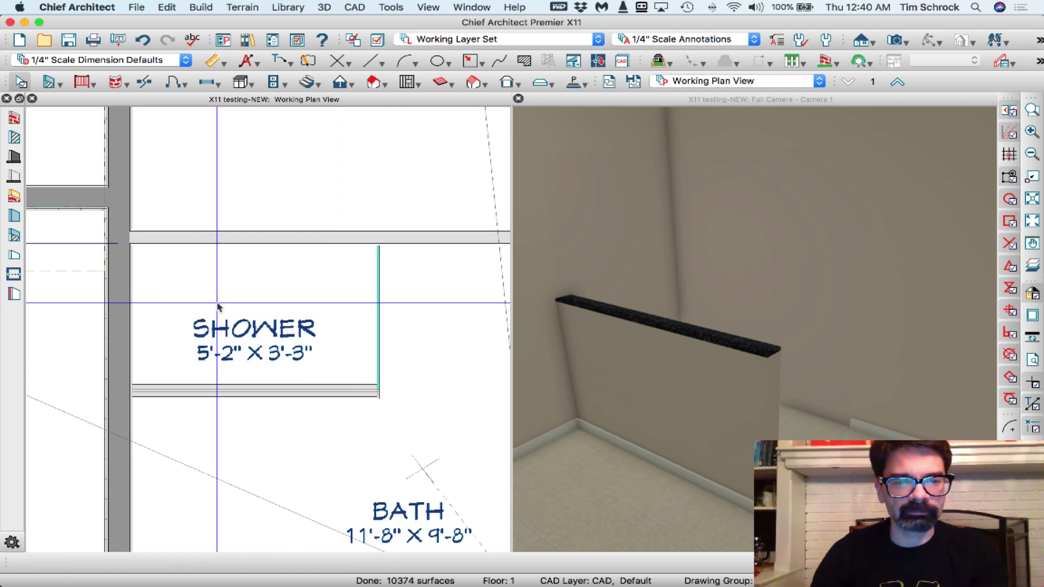
{"action": "scroll", "coordinate": [297, 351], "scroll_direction": "up", "scroll_amount": 2}
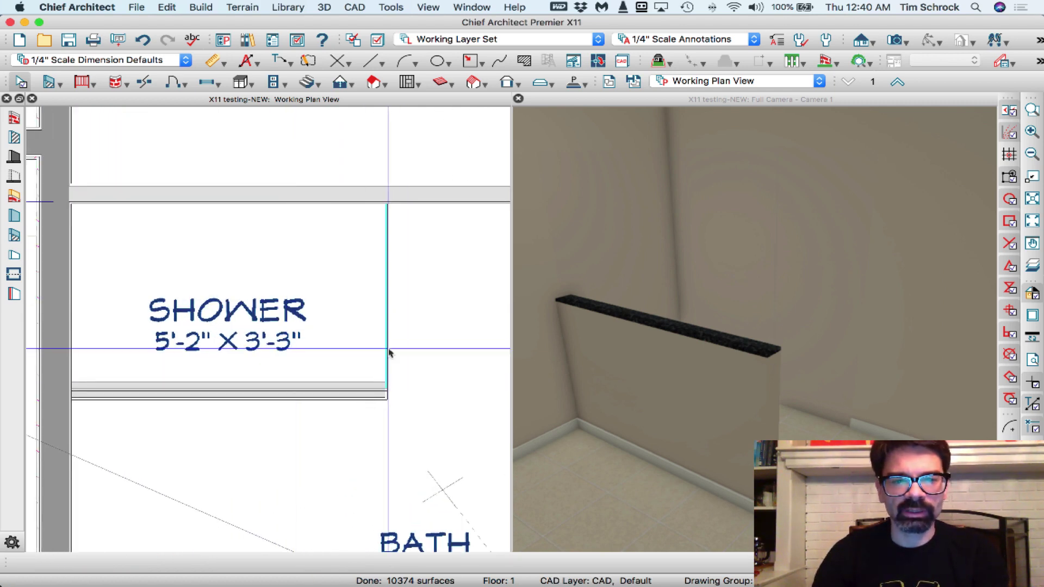
{"action": "left_click", "coordinate": [388, 351]}
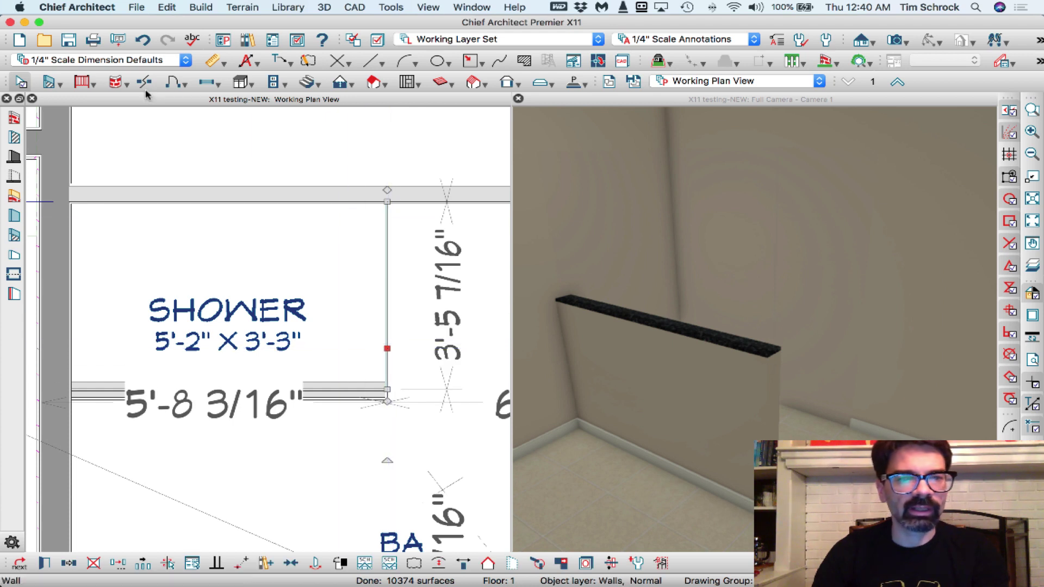
{"action": "left_click", "coordinate": [64, 87]}
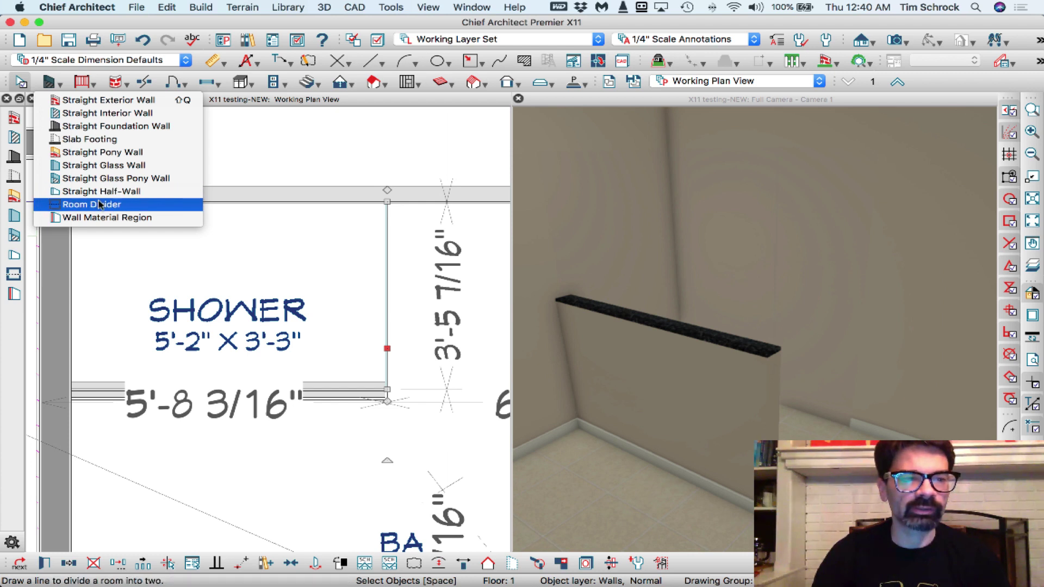
Add trial material regions to the wall sections beside the shower.
{"action": "left_click", "coordinate": [101, 218]}
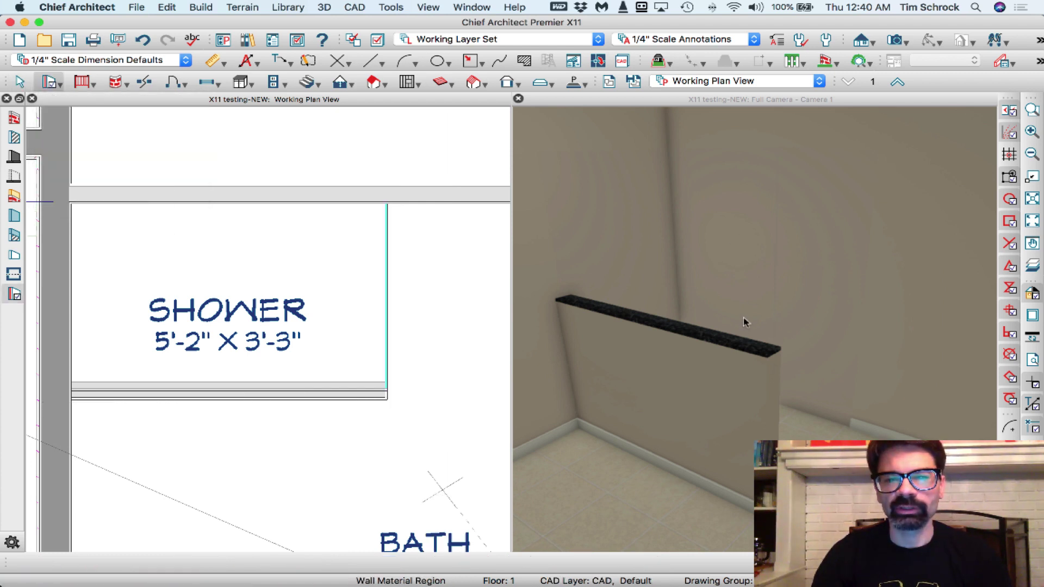
{"action": "left_click", "coordinate": [743, 321]}
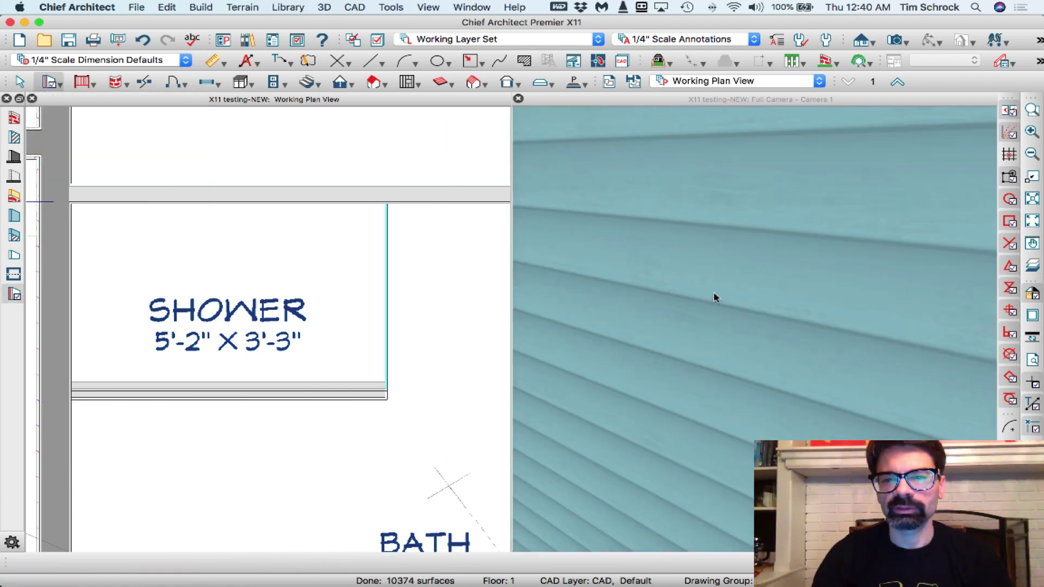
{"action": "scroll", "coordinate": [725, 278], "scroll_direction": "up", "scroll_amount": 1}
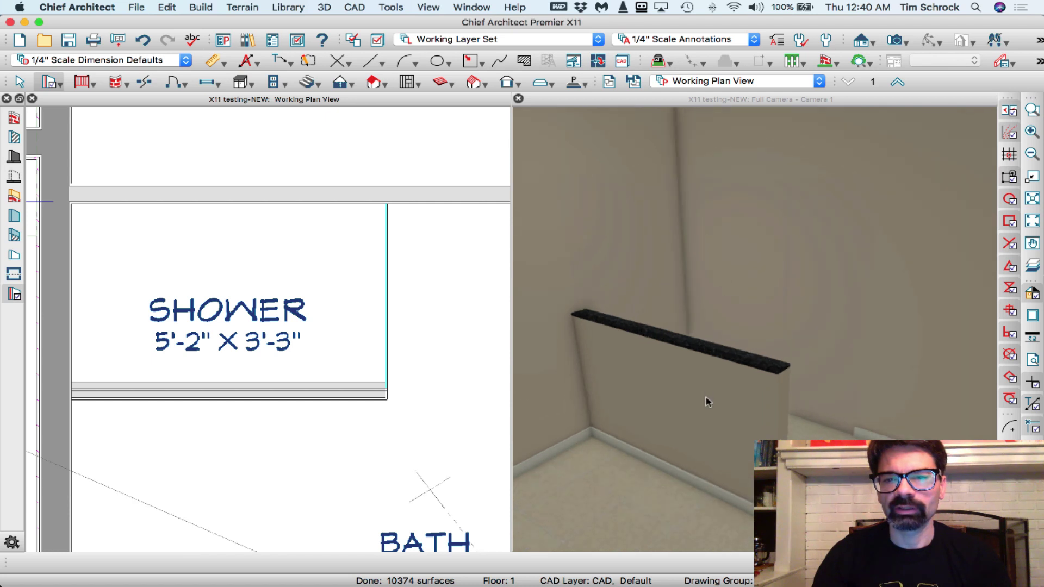
{"action": "scroll", "coordinate": [651, 230], "scroll_direction": "down", "scroll_amount": 1}
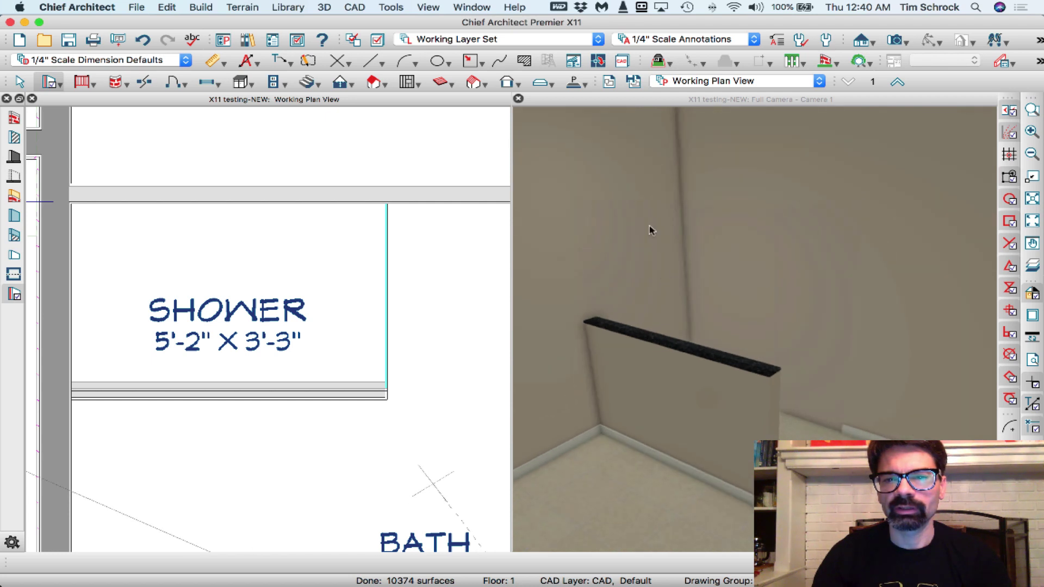
{"action": "left_click", "coordinate": [624, 158]}
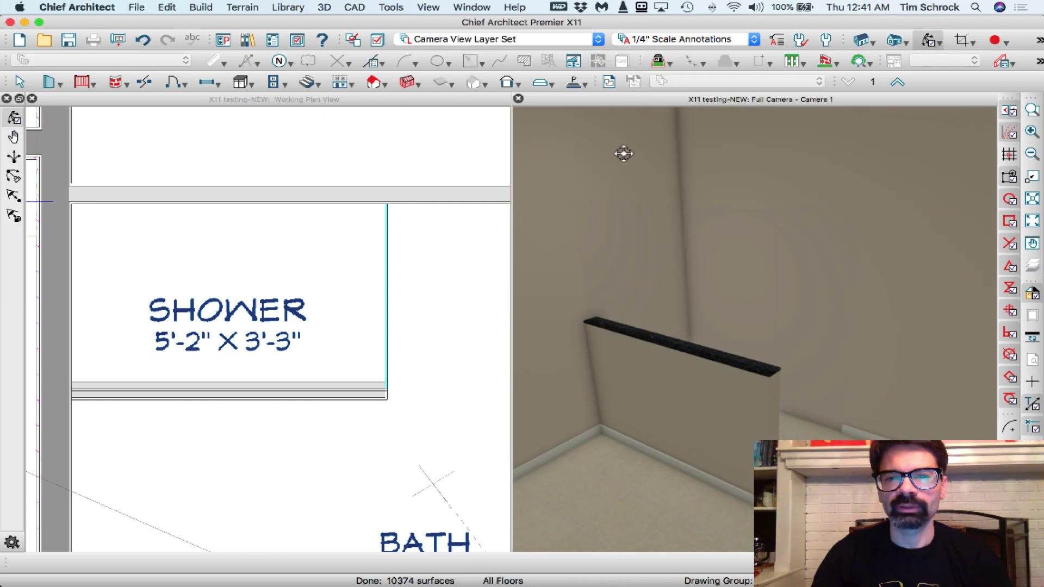
{"action": "left_click", "coordinate": [60, 81]}
{"action": "left_click", "coordinate": [90, 219]}
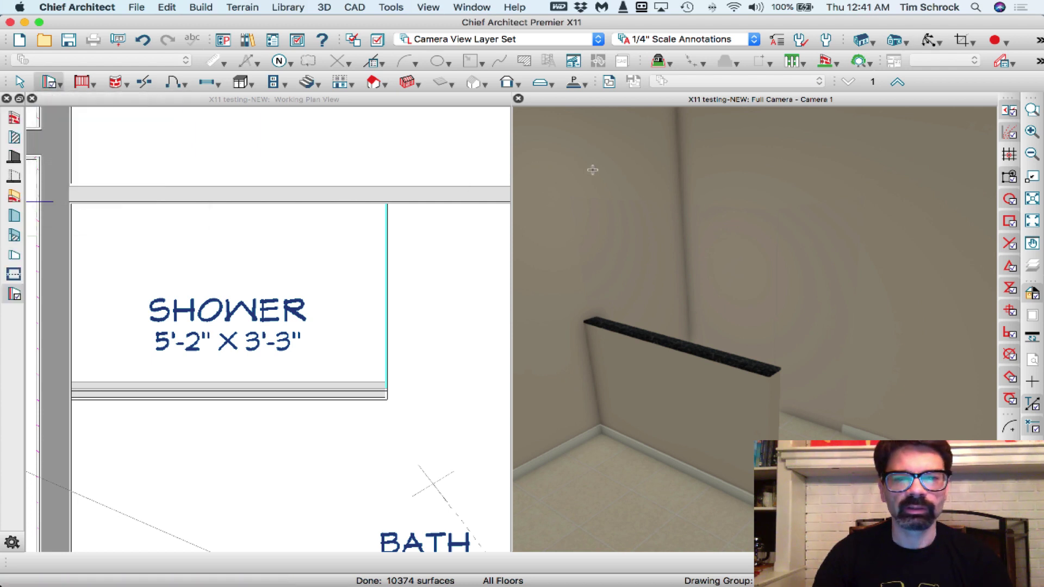
{"action": "left_click", "coordinate": [613, 145]}
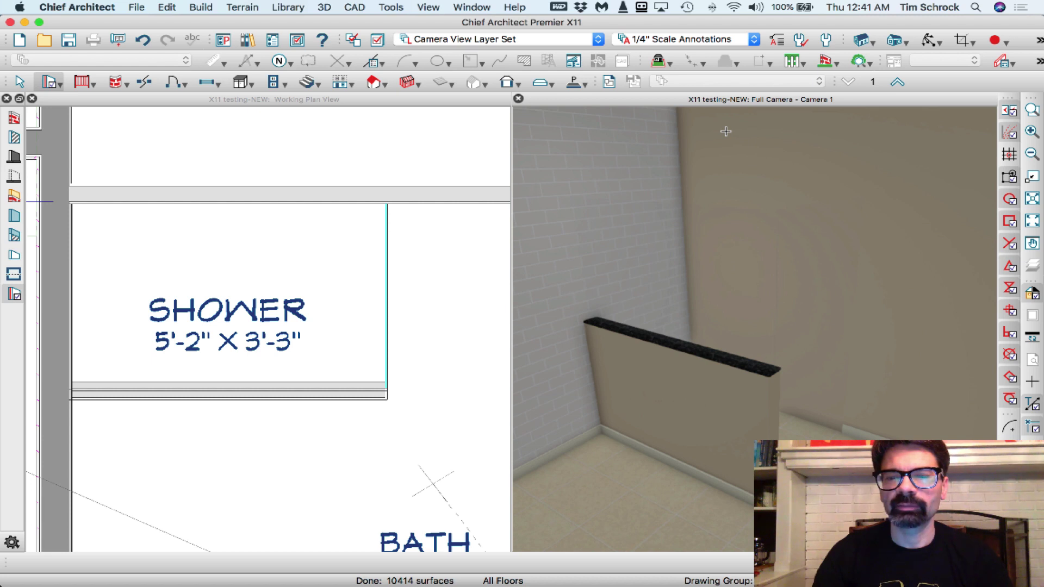
{"action": "left_click", "coordinate": [692, 131]}
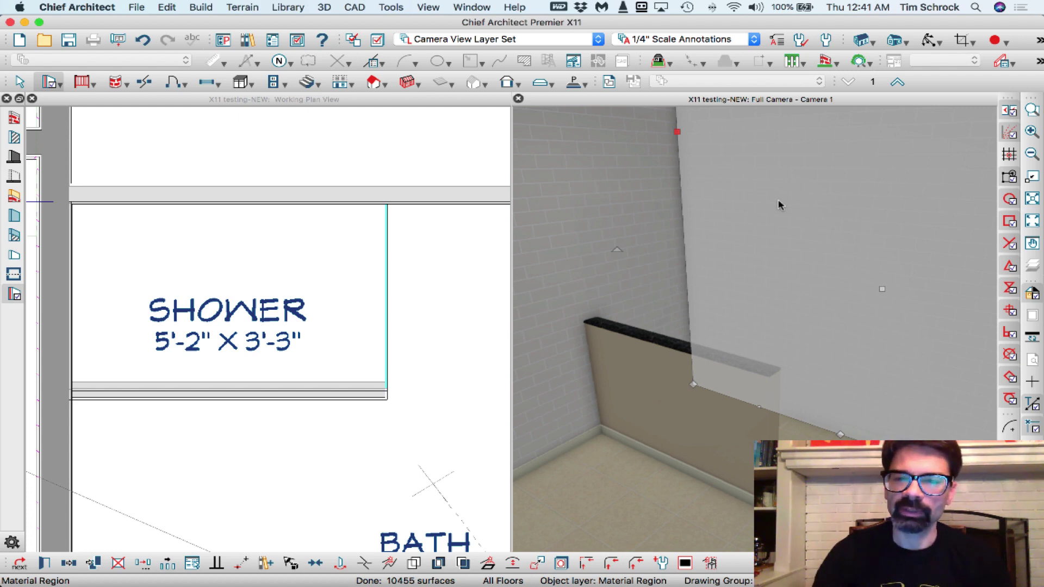
Remove the white material region and turn the camera back to the brick shower corner.
{"action": "middle_click_drag", "start_coordinate": [633, 347], "coordinate": [814, 322]}
{"action": "left_click", "coordinate": [814, 322]}
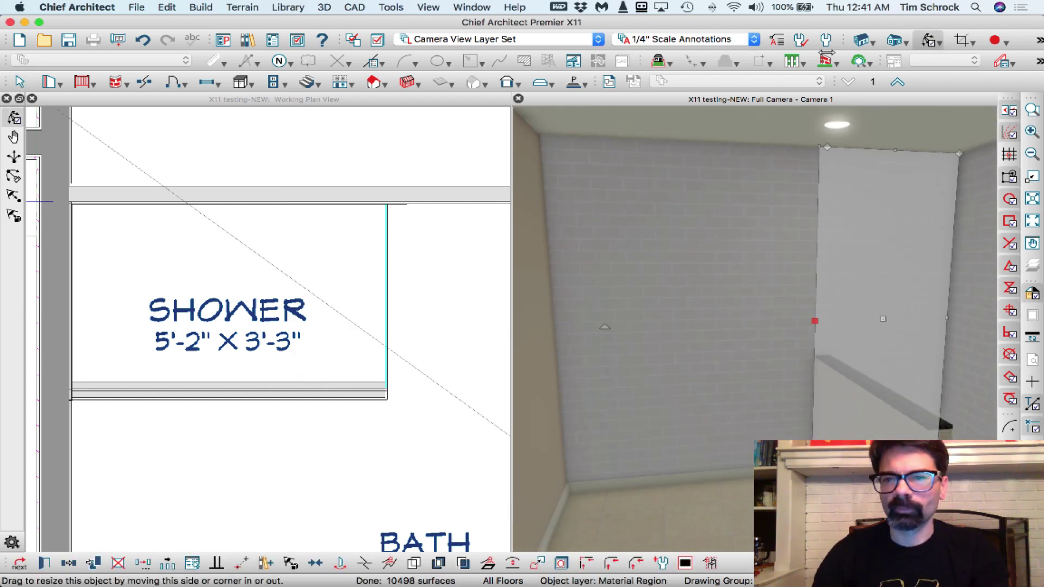
{"action": "key", "text": "Escape"}
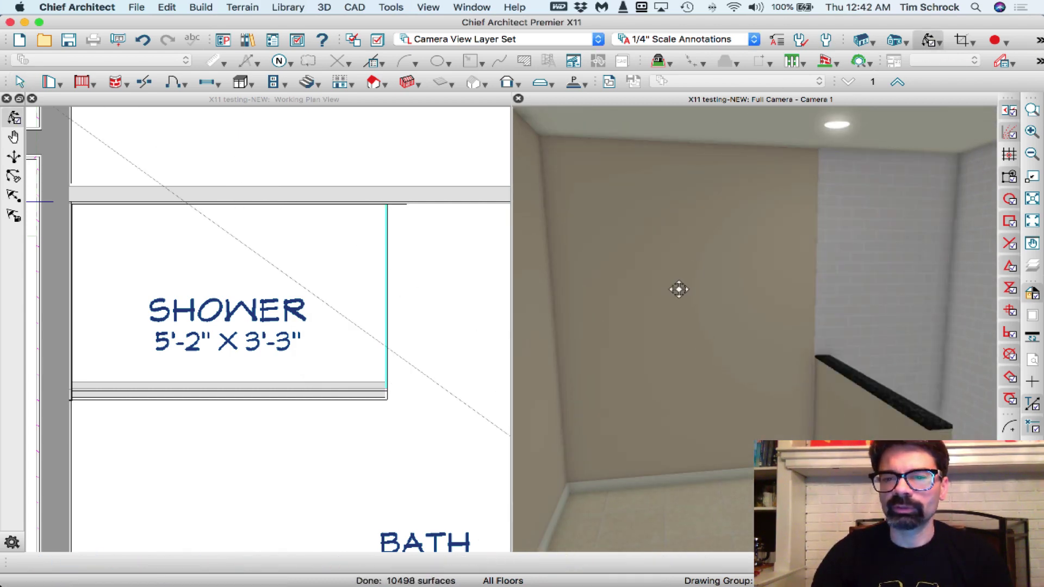
{"action": "middle_click_drag", "start_coordinate": [678, 289], "coordinate": [783, 288]}
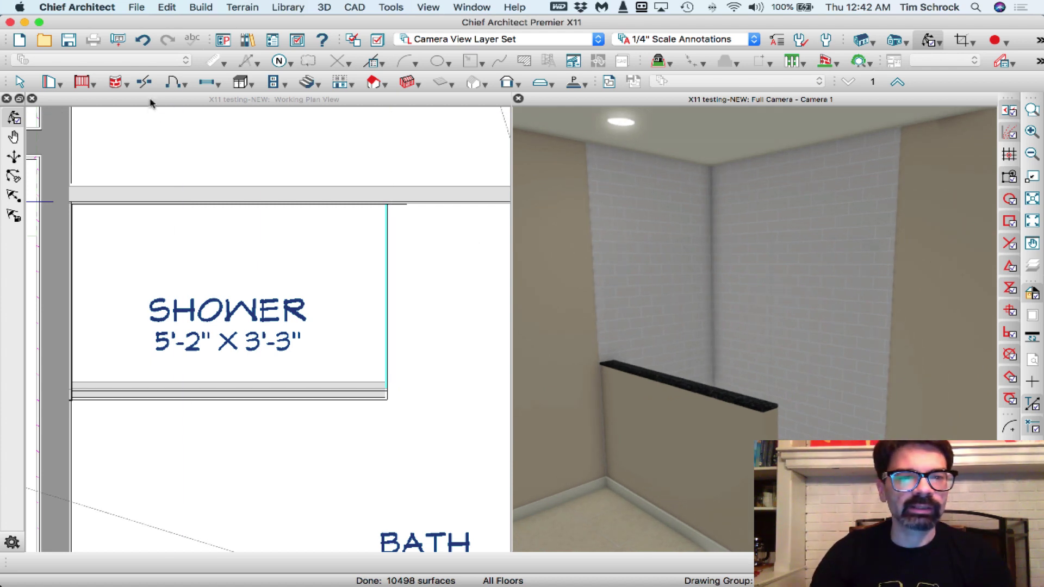
Place a 2668 Shower Door into the shower wall in the 3D view.
{"action": "left_click", "coordinate": [185, 84]}
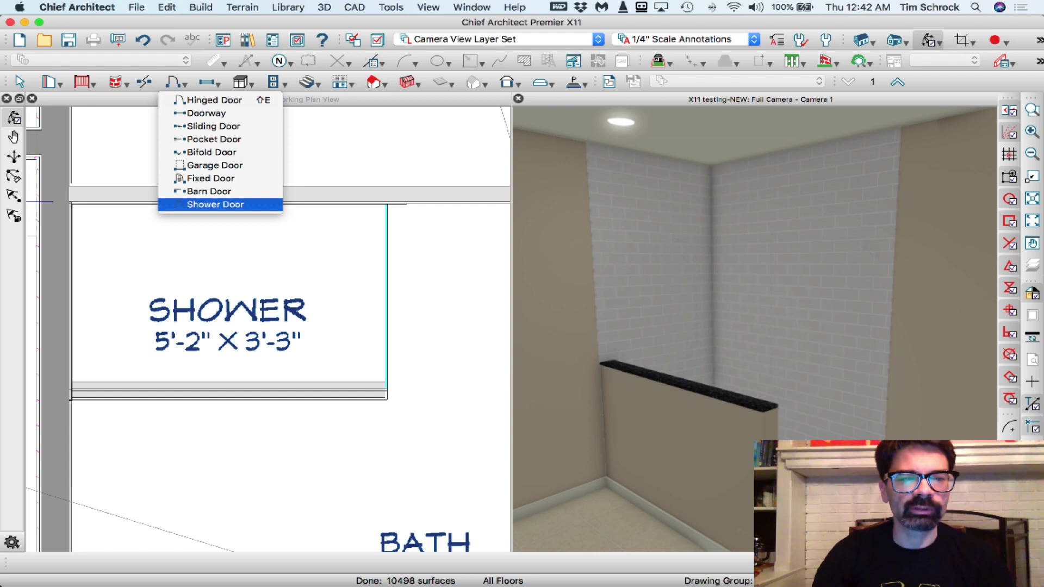
{"action": "left_click", "coordinate": [228, 206]}
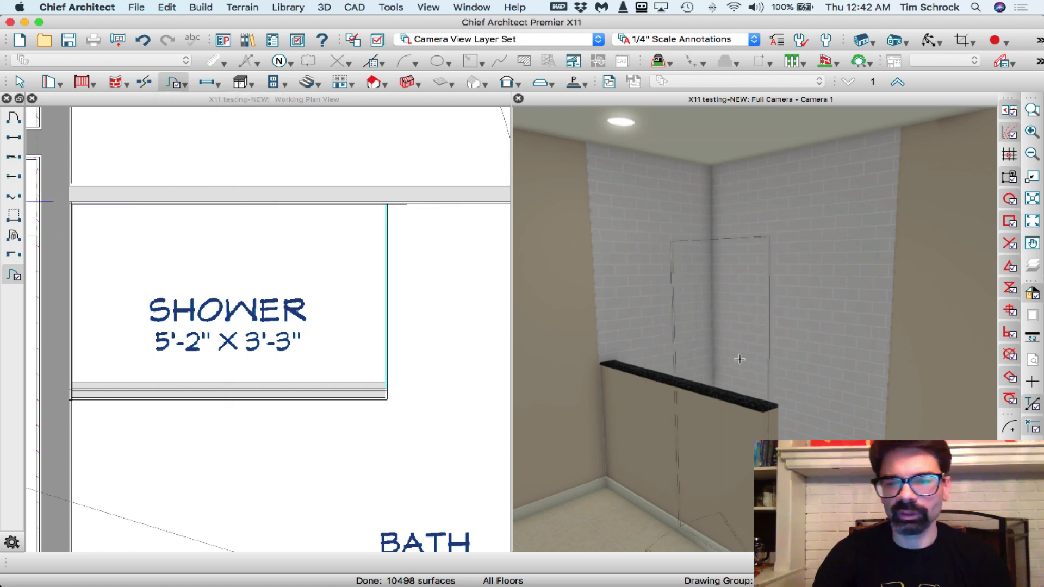
{"action": "left_click", "coordinate": [850, 379]}
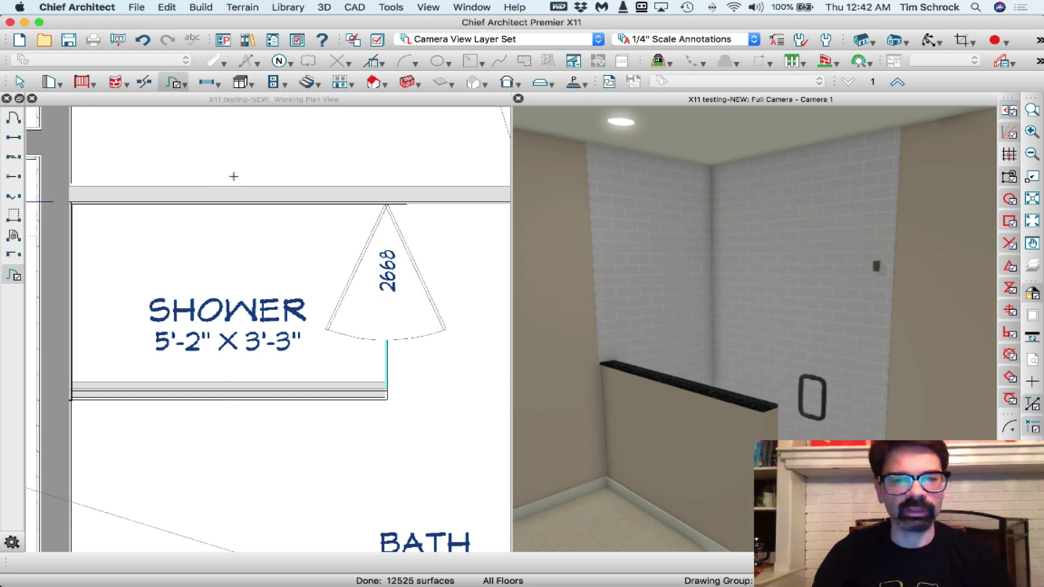
{"action": "left_click", "coordinate": [183, 82]}
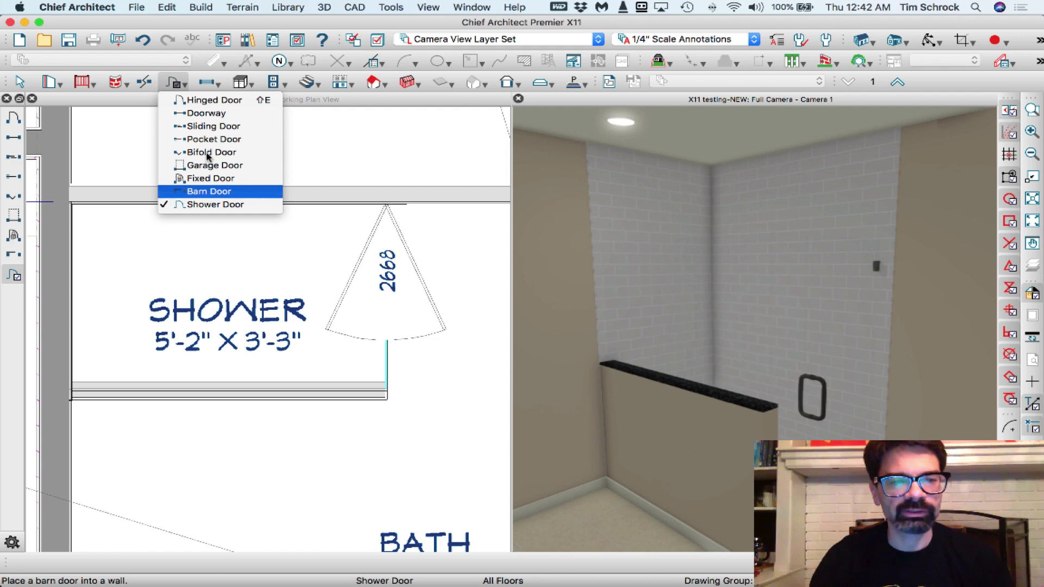
{"action": "left_click", "coordinate": [174, 84]}
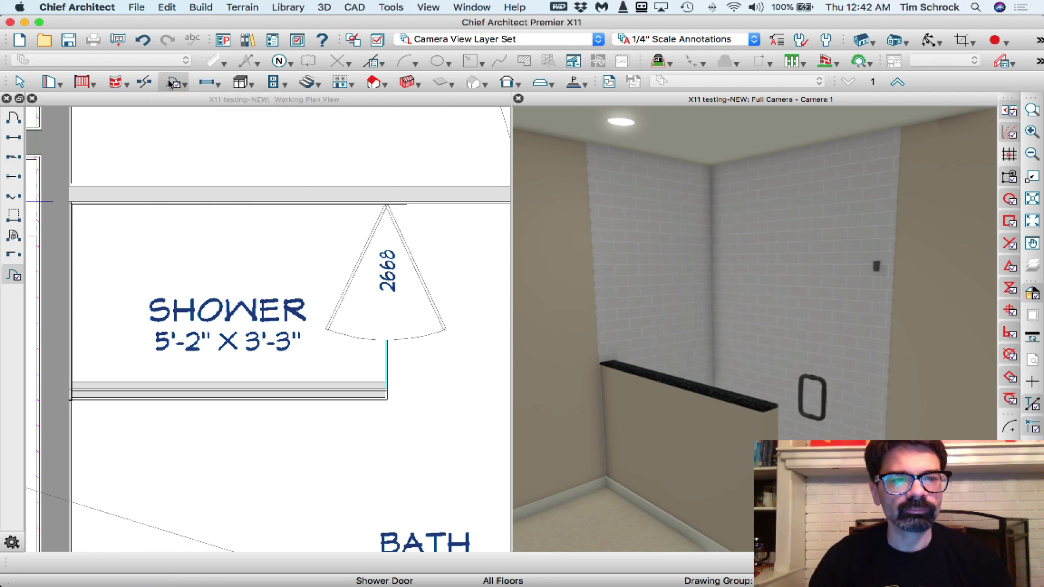
Set Number of Hinges to 3 in the Shower Door Defaults hardware settings.
{"action": "double_click", "coordinate": [173, 83]}
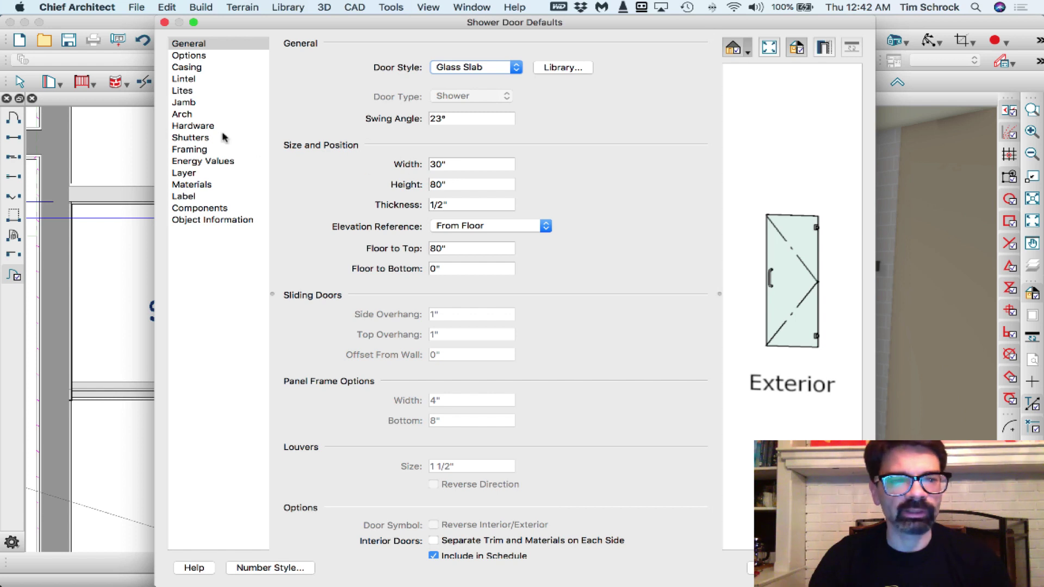
{"action": "left_click", "coordinate": [431, 114]}
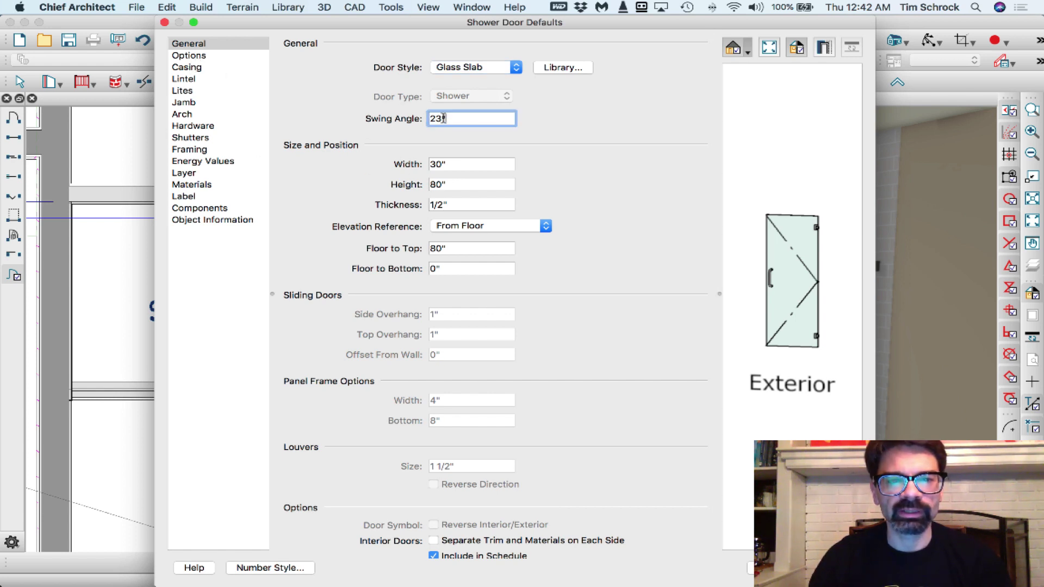
{"action": "left_click", "coordinate": [198, 58]}
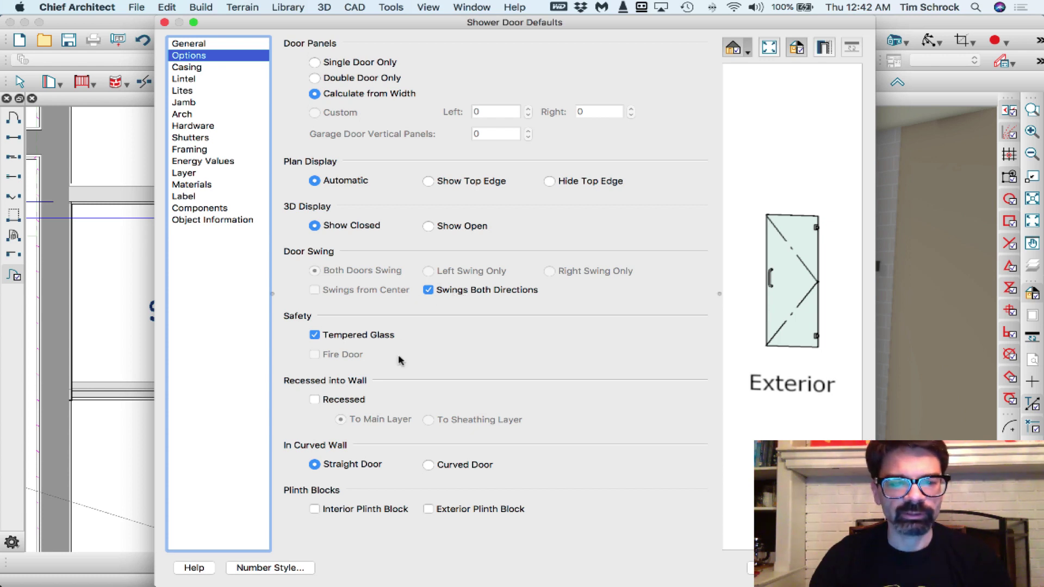
{"action": "left_click", "coordinate": [215, 126]}
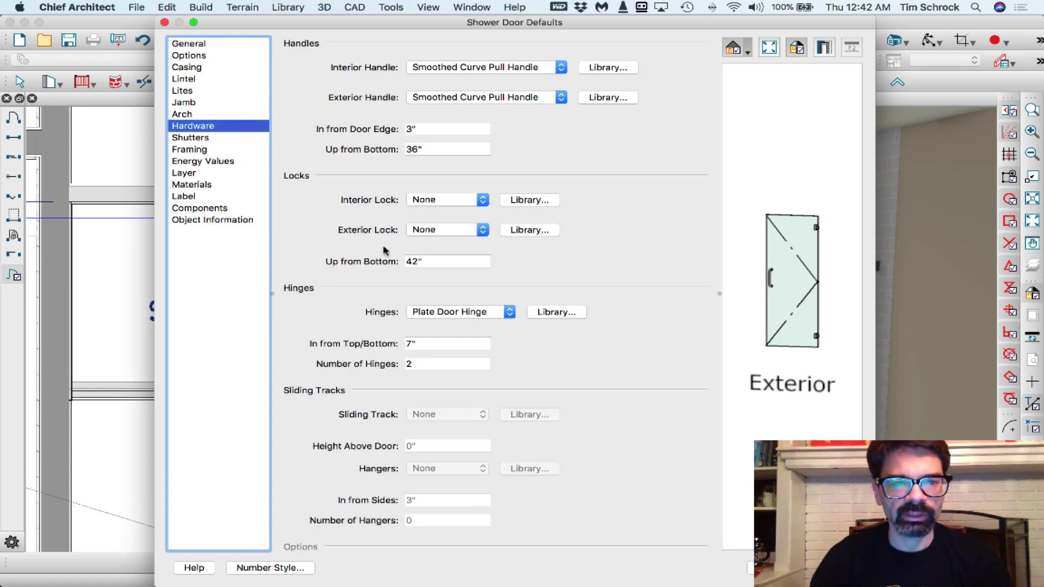
{"action": "double_click", "coordinate": [417, 361]}
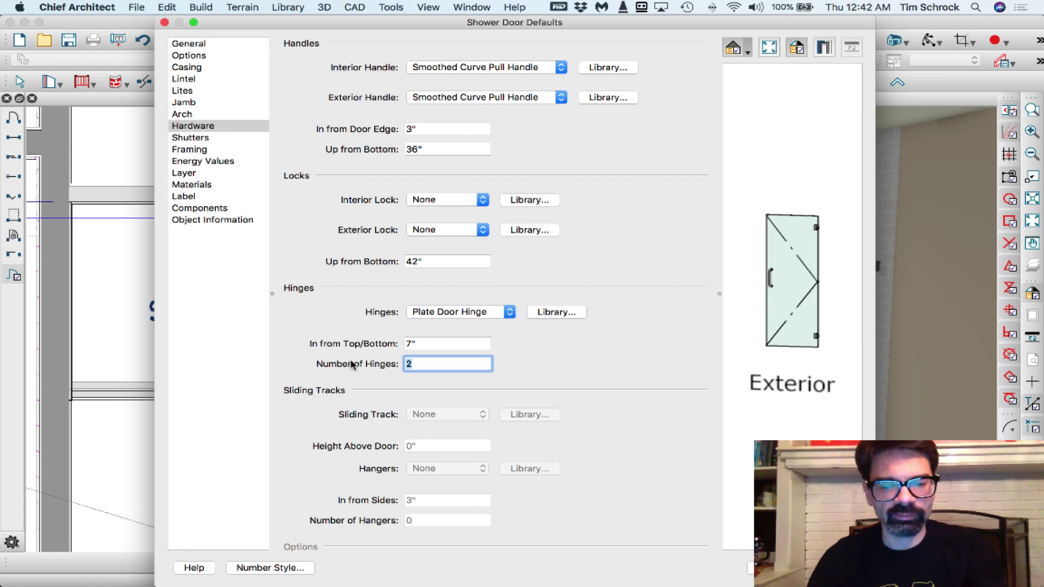
{"action": "type", "text": "3"}
{"action": "key", "text": "Tab"}
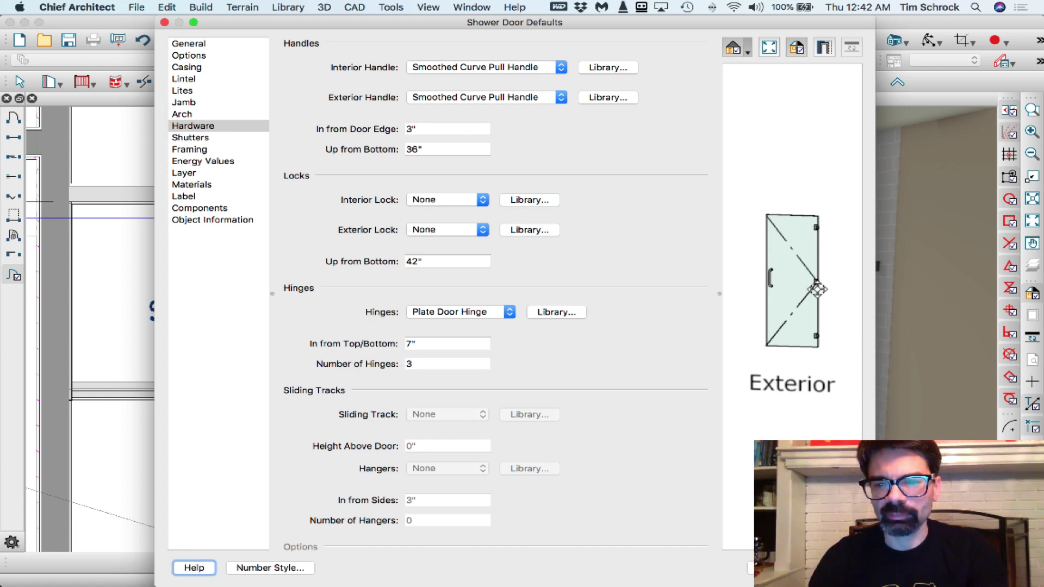
Apply the defaults, then browse the placed shower door's handle library without changing it.
{"action": "key", "text": "Return"}
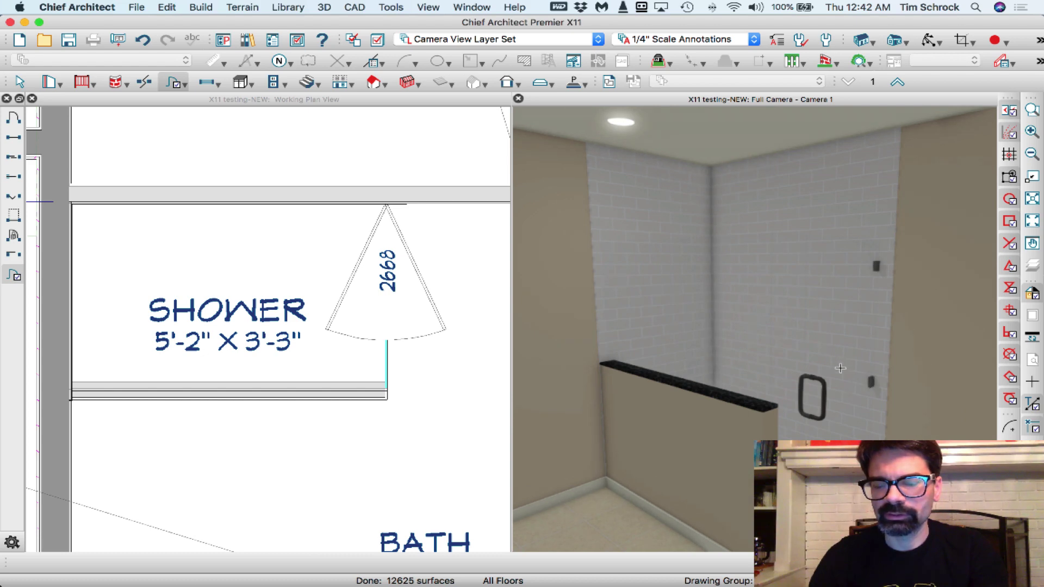
{"action": "key", "text": "space"}
{"action": "double_click", "coordinate": [852, 357]}
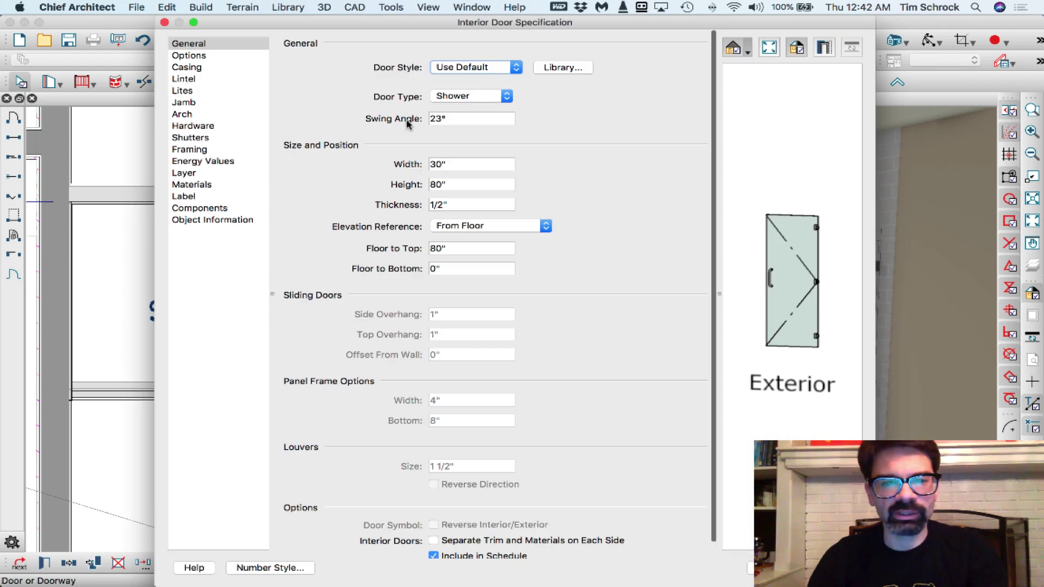
{"action": "left_click", "coordinate": [205, 126]}
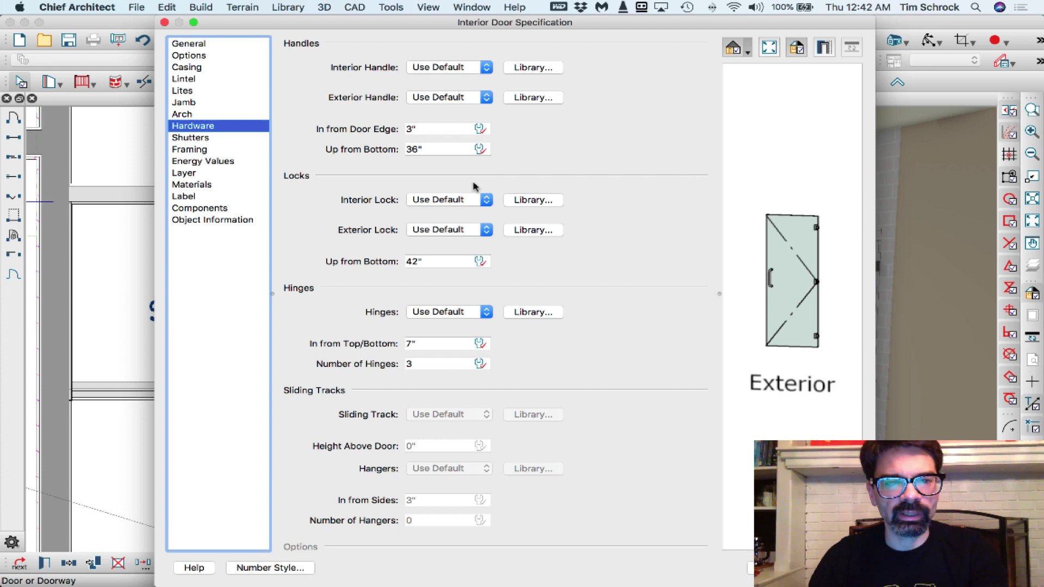
{"action": "left_click", "coordinate": [528, 69]}
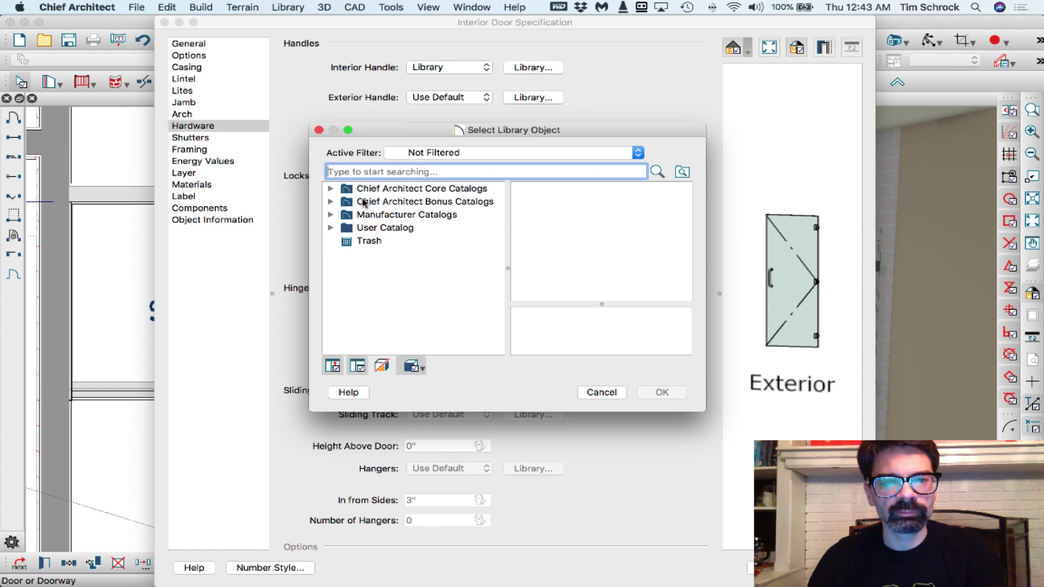
{"action": "key", "text": "Escape"}
{"action": "key", "text": "Escape"}
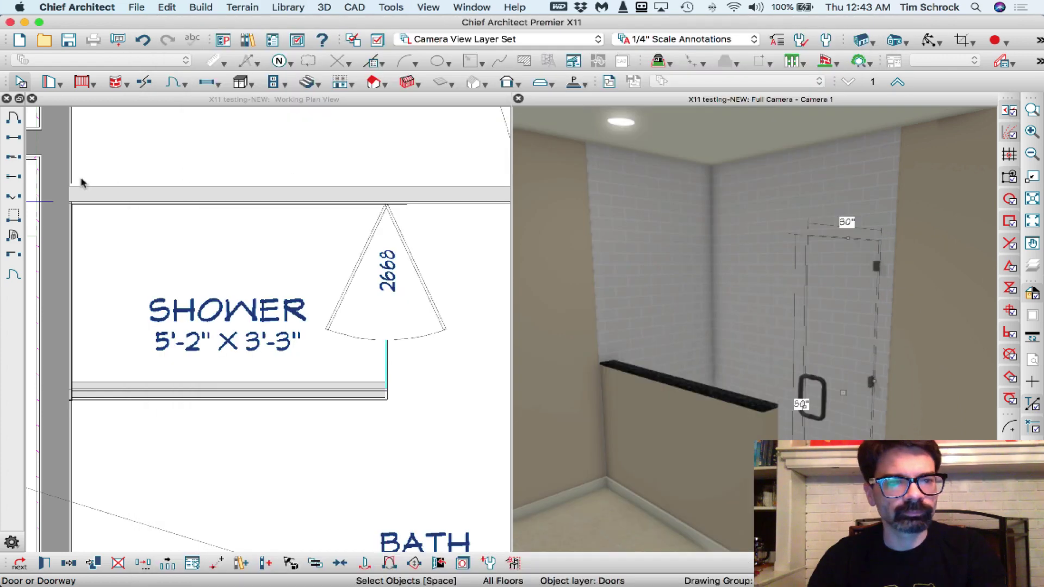
Set the default shower door's interior handle to Commercial Pull Handle (no plate).
{"action": "double_click", "coordinate": [171, 85]}
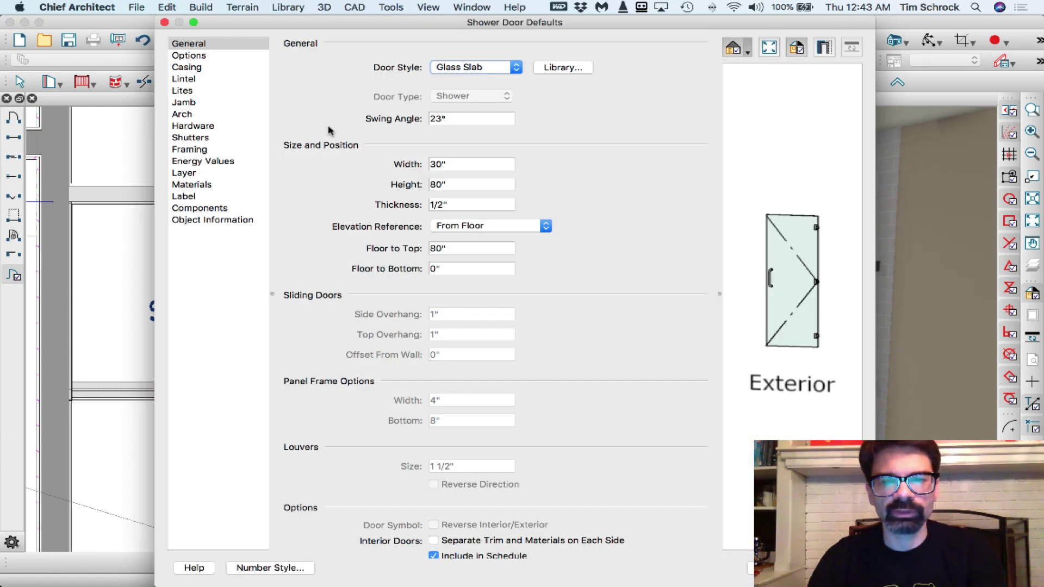
{"action": "left_click", "coordinate": [193, 125]}
{"action": "left_click", "coordinate": [608, 68]}
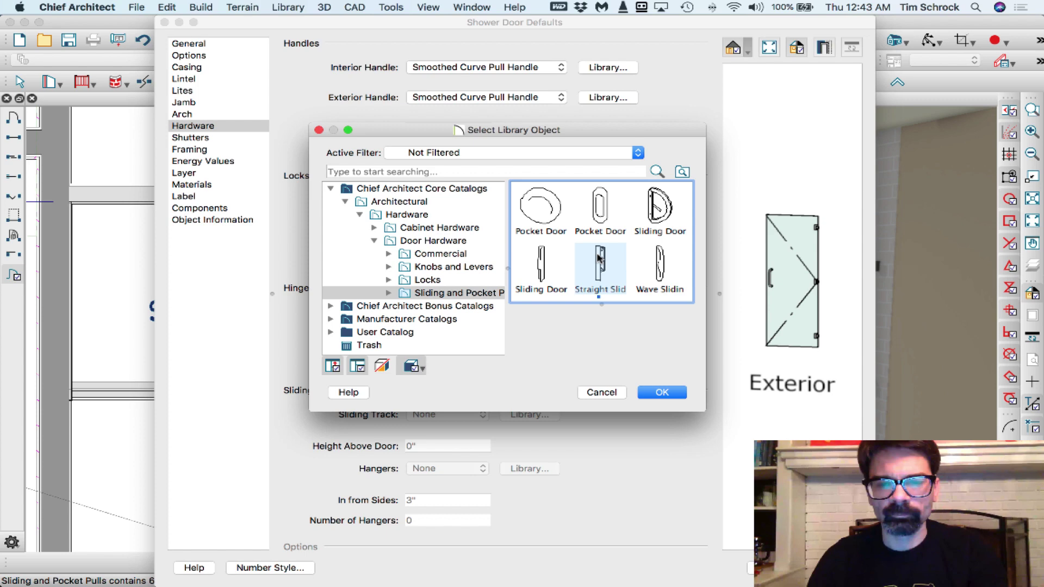
{"action": "left_click", "coordinate": [440, 253]}
{"action": "left_click", "coordinate": [658, 244]}
{"action": "left_click", "coordinate": [658, 394]}
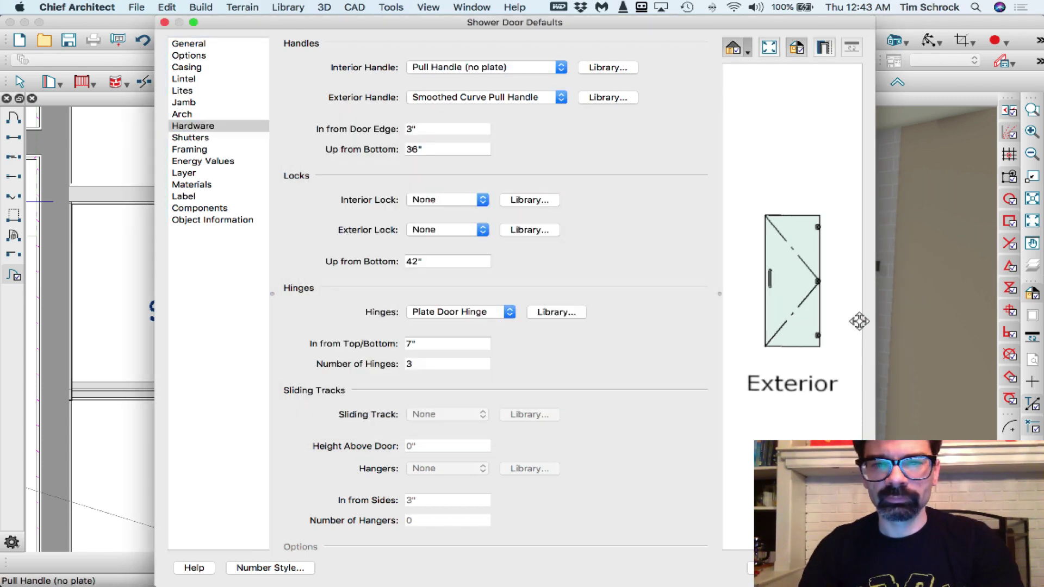
Set the exterior handle to Commercial Pull Handle (no plate) too and apply the defaults.
{"action": "left_click", "coordinate": [608, 97]}
{"action": "left_click", "coordinate": [336, 187]}
{"action": "left_click", "coordinate": [348, 203]}
{"action": "left_click", "coordinate": [373, 230]}
{"action": "left_click", "coordinate": [387, 245]}
{"action": "left_click", "coordinate": [466, 333]}
{"action": "left_click", "coordinate": [660, 392]}
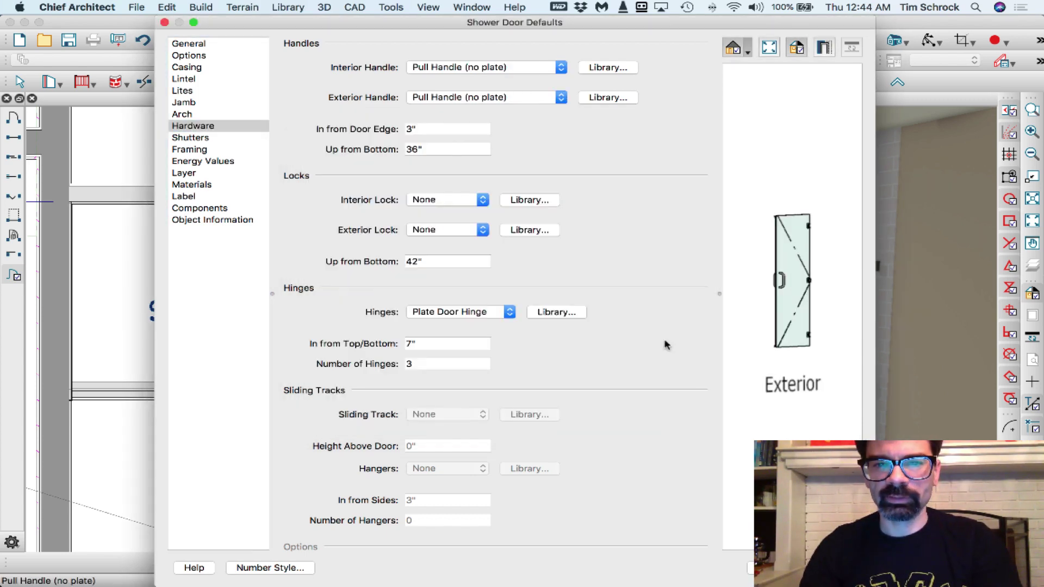
{"action": "key", "text": "Return"}
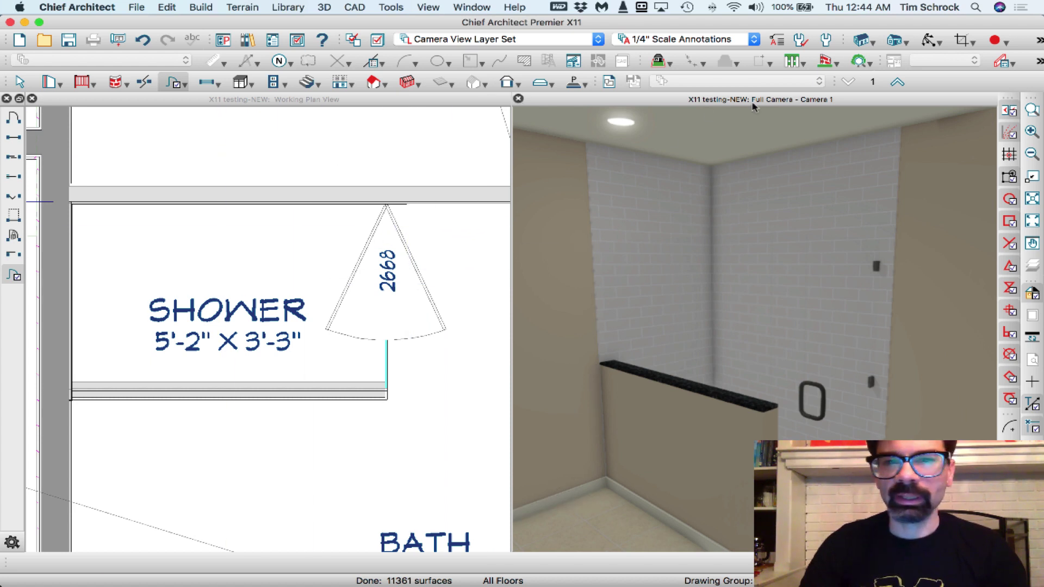
Close the old camera view and place a new camera facing the sliding glass door wall.
{"action": "left_click", "coordinate": [518, 98]}
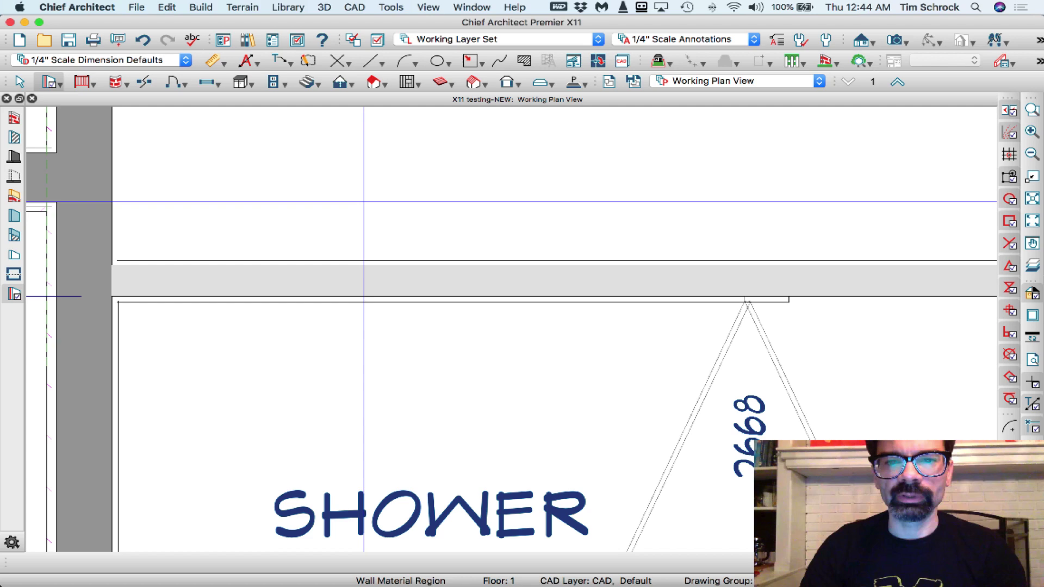
{"action": "scroll", "coordinate": [292, 257], "scroll_direction": "down", "scroll_amount": 5}
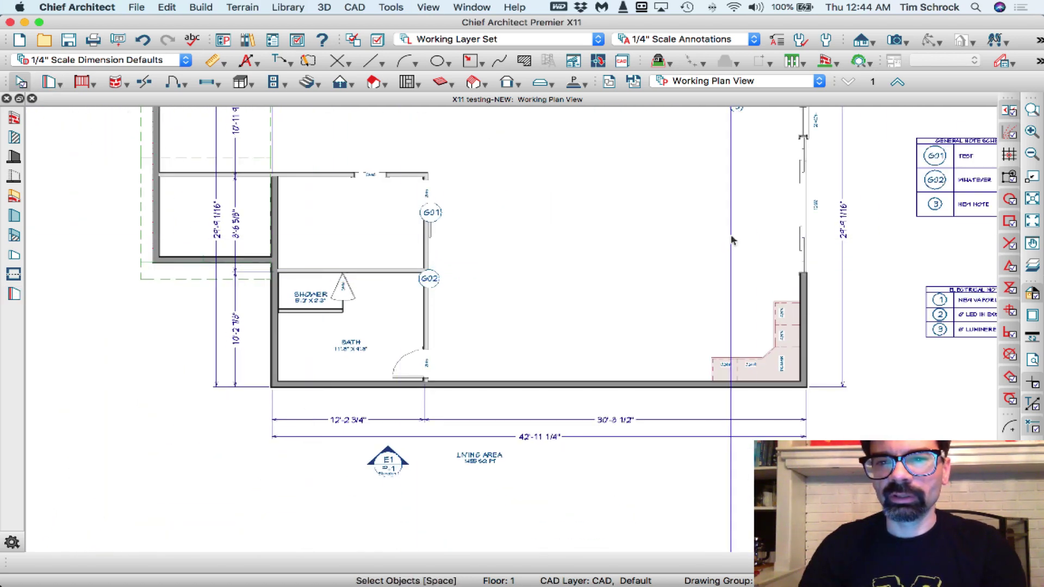
{"action": "scroll", "coordinate": [844, 154], "scroll_direction": "up", "scroll_amount": 3}
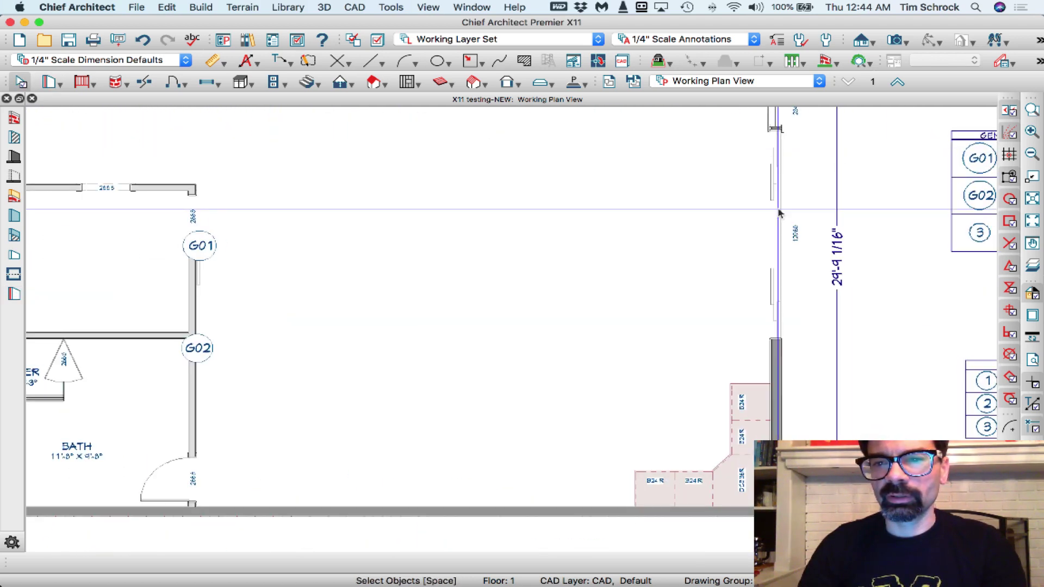
{"action": "left_click", "coordinate": [900, 41]}
{"action": "left_click_drag", "start_coordinate": [492, 240], "coordinate": [599, 242]}
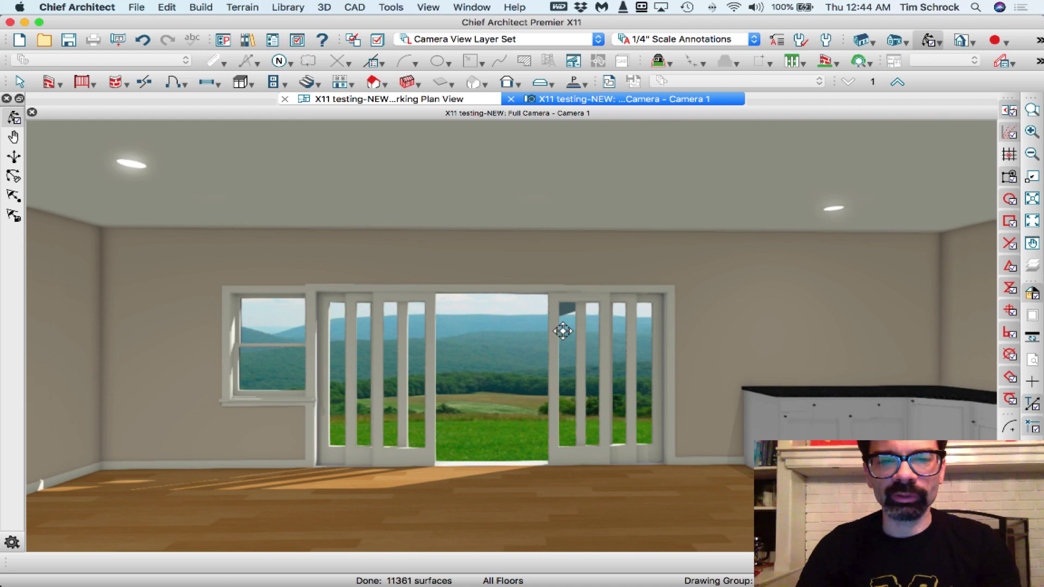
{"action": "scroll", "coordinate": [561, 366], "scroll_direction": "up", "scroll_amount": 3}
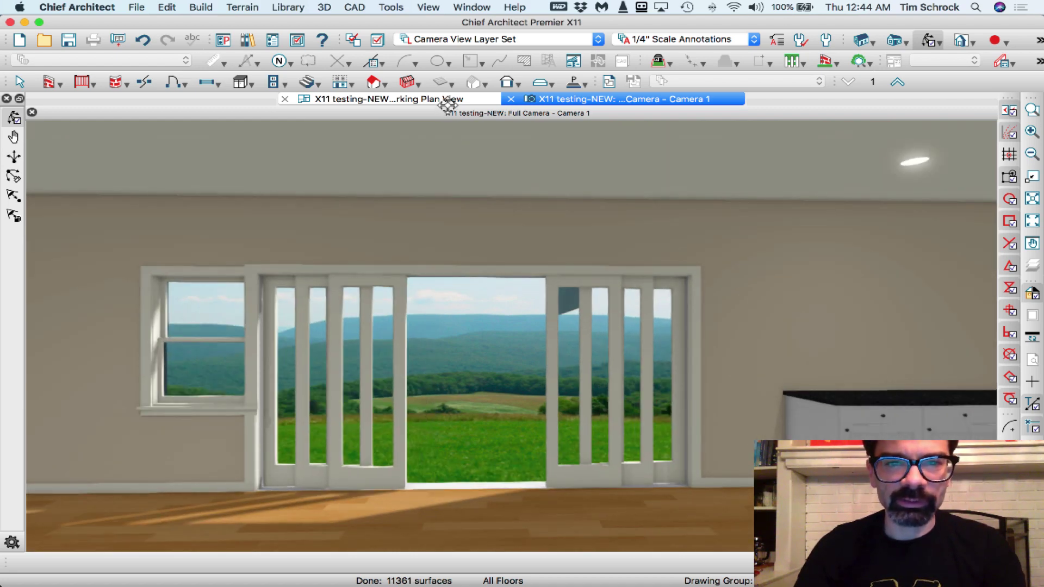
Tile the working plan beside the camera view and select the 144" sliding glass door.
{"action": "left_click", "coordinate": [449, 100]}
{"action": "double_click", "coordinate": [449, 100]}
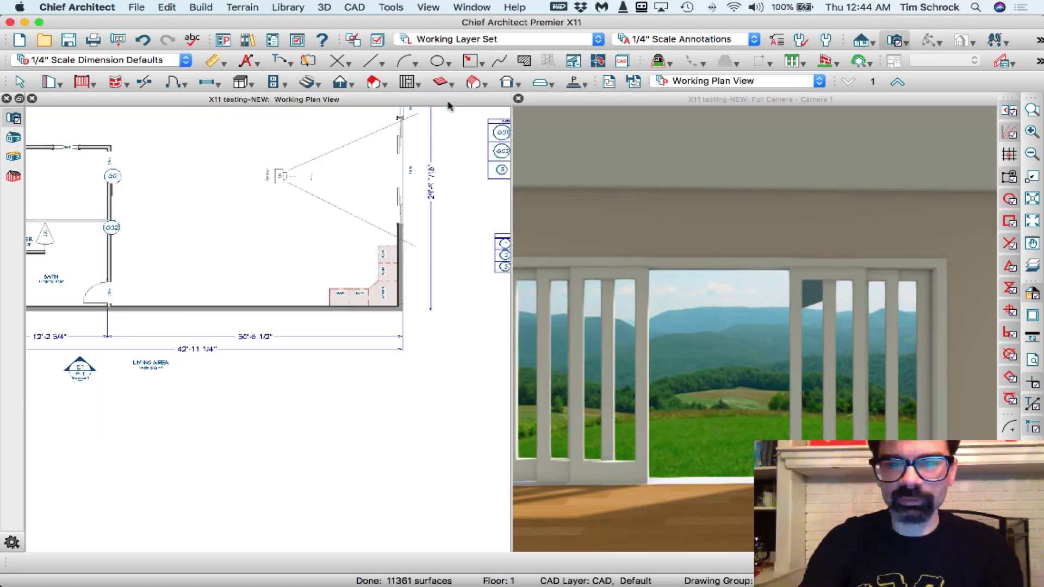
{"action": "scroll", "coordinate": [435, 130], "scroll_direction": "up", "scroll_amount": 5}
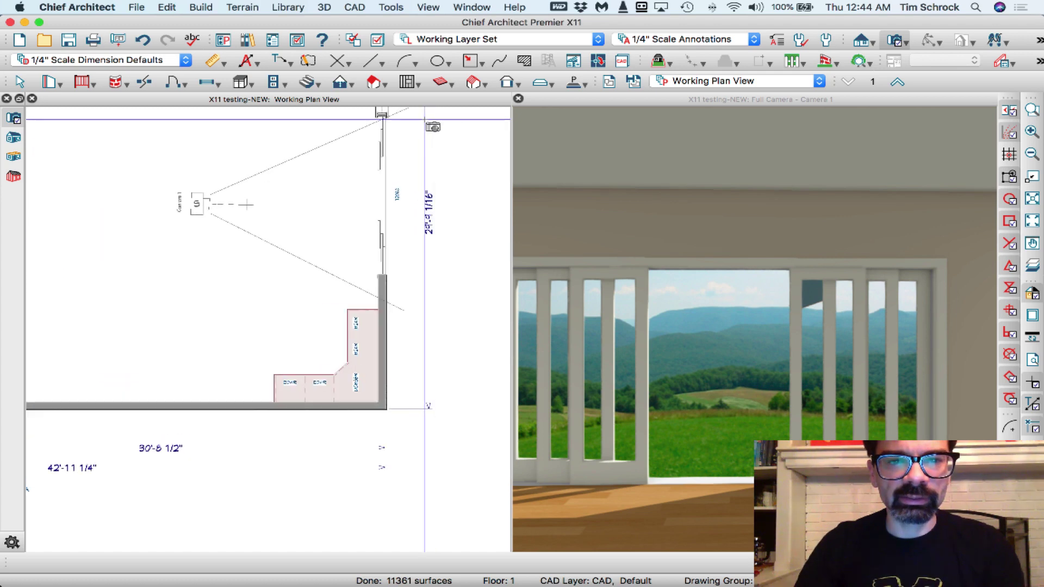
{"action": "scroll", "coordinate": [342, 403], "scroll_direction": "down", "scroll_amount": 2}
{"action": "scroll", "coordinate": [462, 343], "scroll_direction": "up", "scroll_amount": 2}
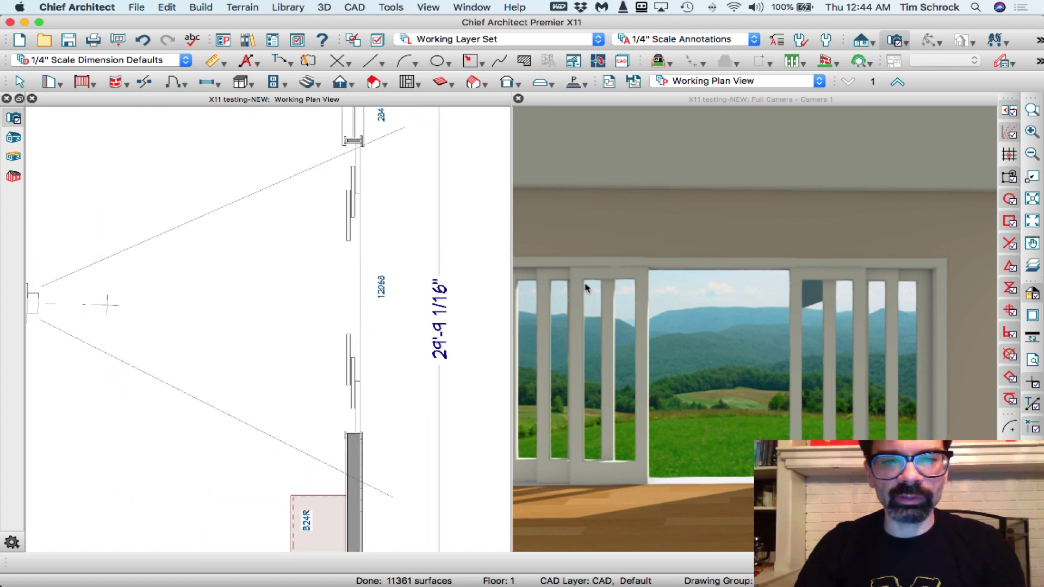
{"action": "left_click", "coordinate": [638, 287]}
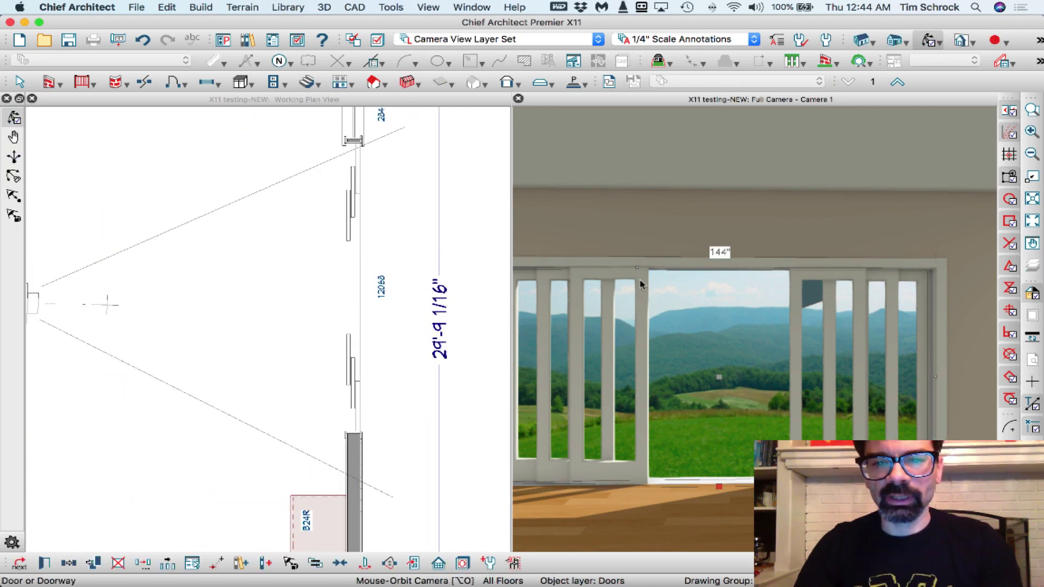
Set the sliding door's panel counts to 0 left and 4 right.
{"action": "double_click", "coordinate": [598, 315]}
{"action": "left_click", "coordinate": [202, 56]}
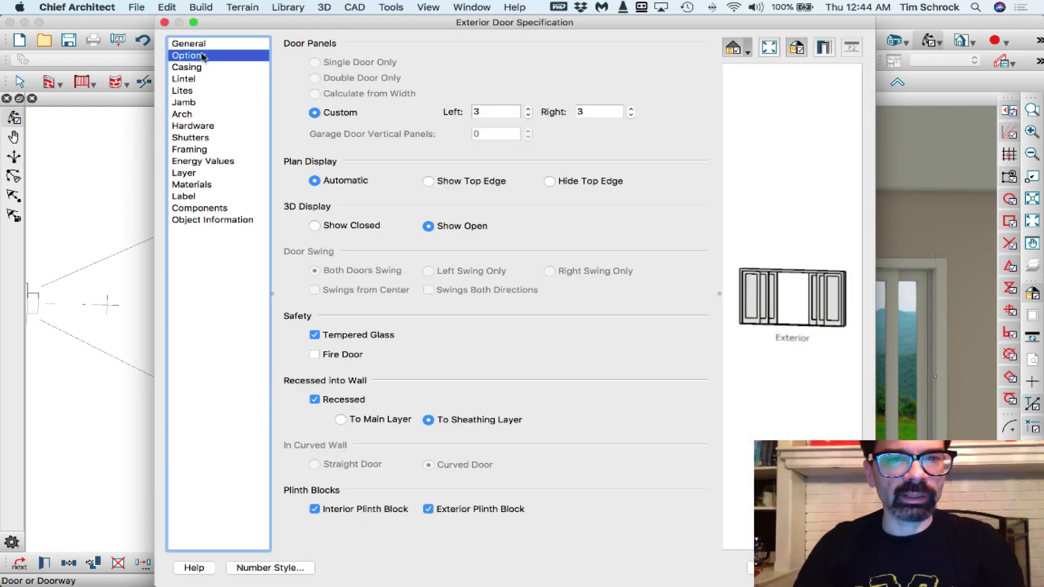
{"action": "left_click", "coordinate": [518, 112]}
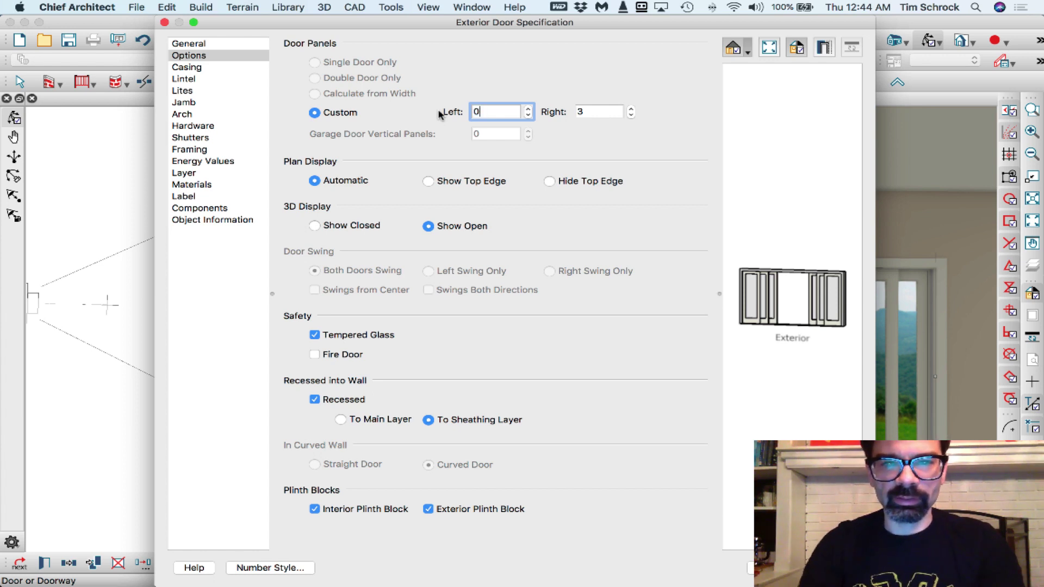
{"action": "key", "text": "Tab"}
{"action": "type", "text": "6"}
{"action": "key", "text": "Tab"}
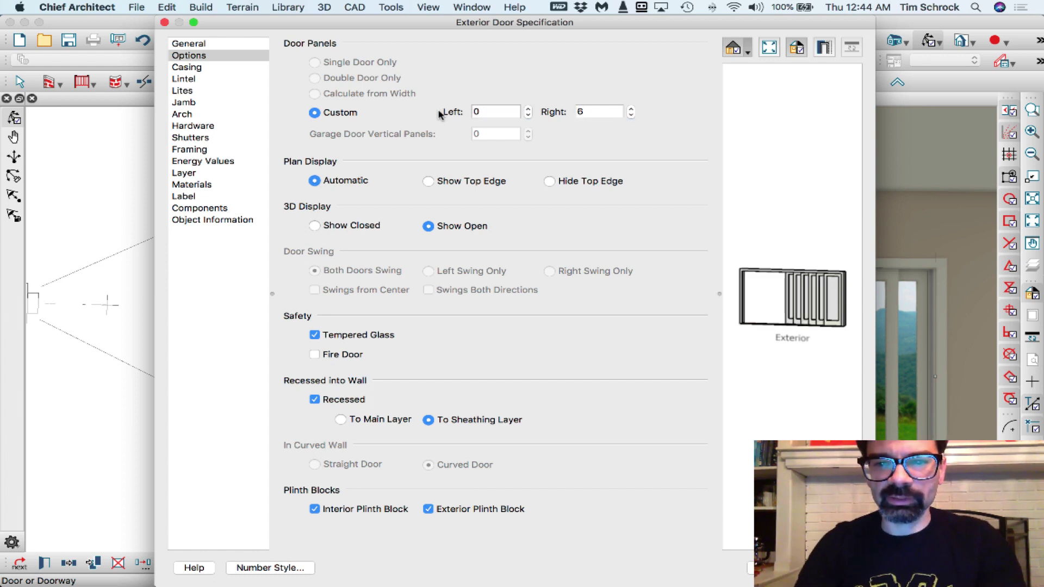
{"action": "left_click", "coordinate": [597, 109]}
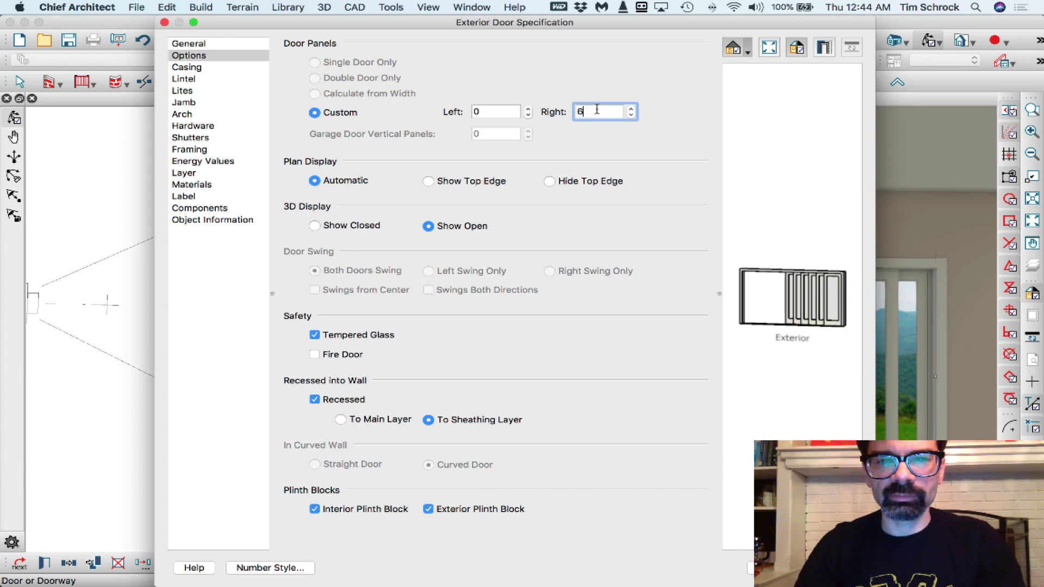
{"action": "type", "text": "4"}
{"action": "key", "text": "Tab"}
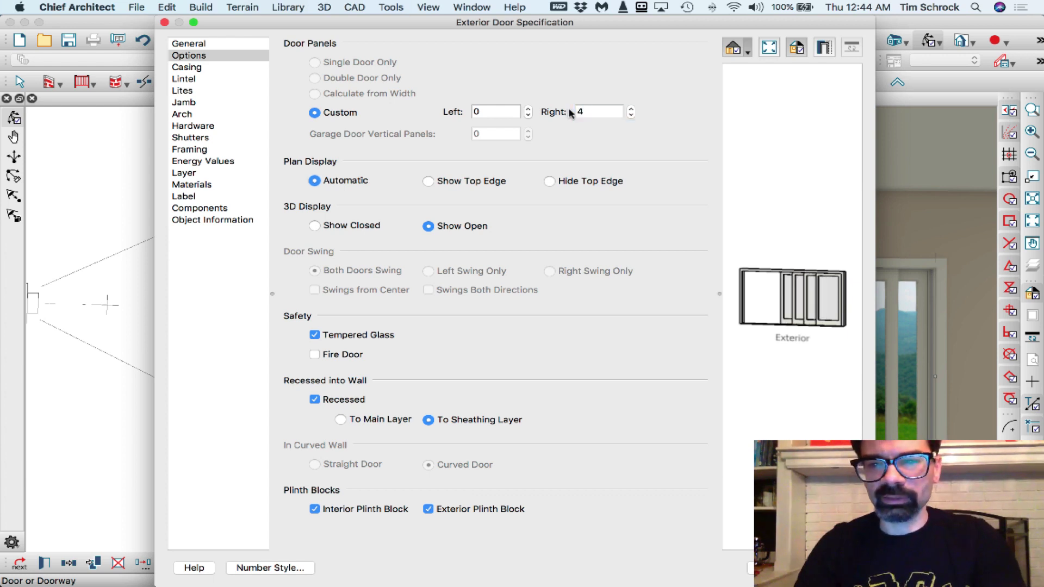
Set the sliding door's Percent Open to 100% and apply the settings.
{"action": "left_click", "coordinate": [207, 47]}
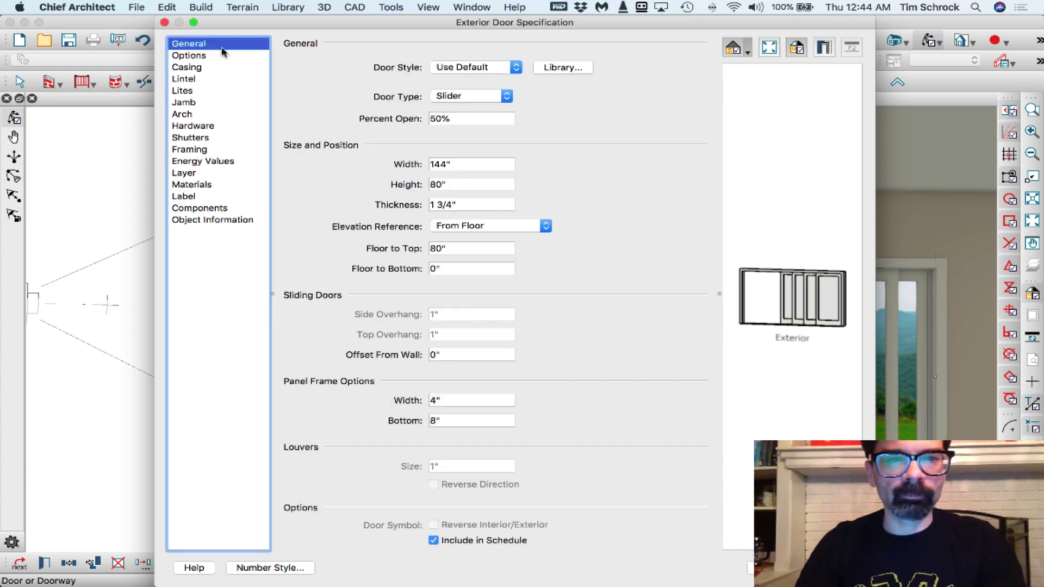
{"action": "key", "text": "Tab"}
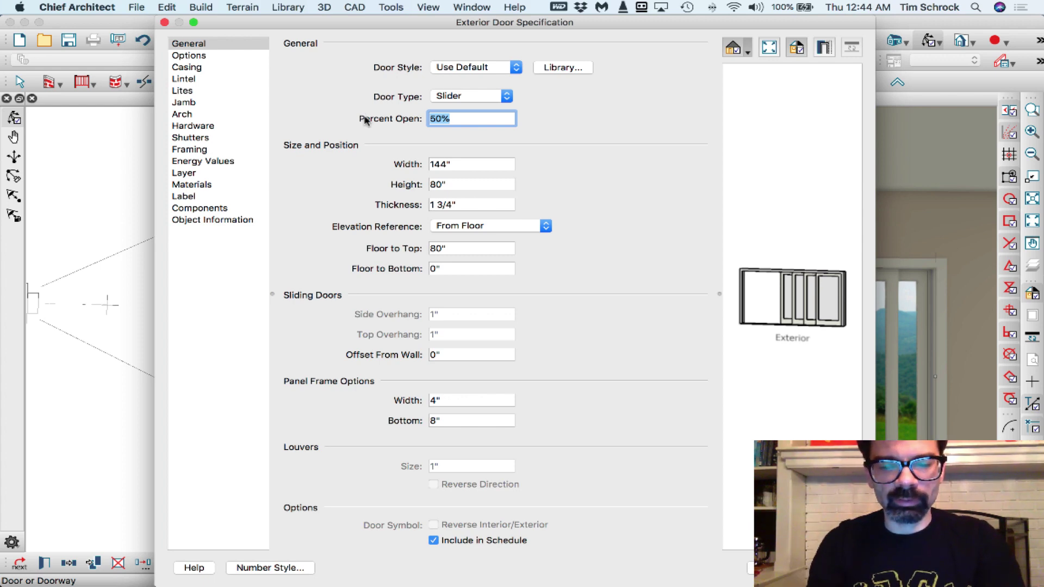
{"action": "type", "text": "100"}
{"action": "key", "text": "Return"}
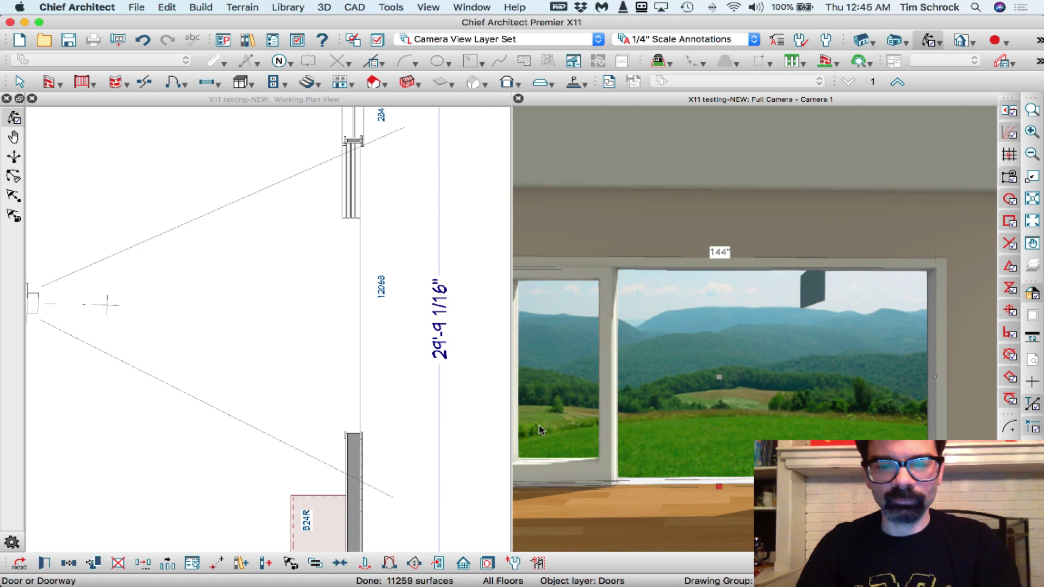
Show the door closed in 3D and change its panels to 1 left and 3 right.
{"action": "left_click", "coordinate": [438, 564]}
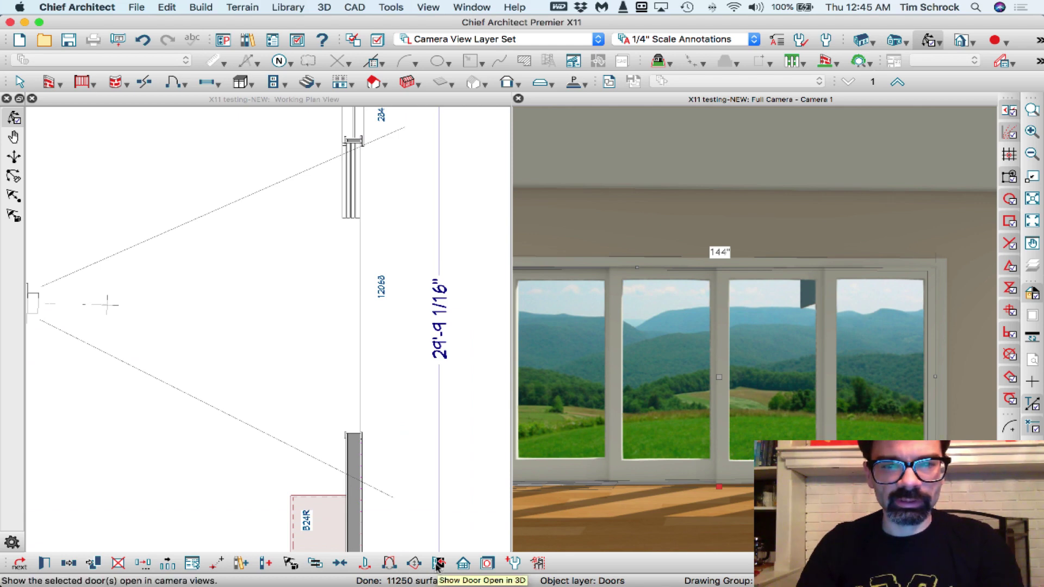
{"action": "double_click", "coordinate": [751, 272]}
{"action": "left_click", "coordinate": [198, 56]}
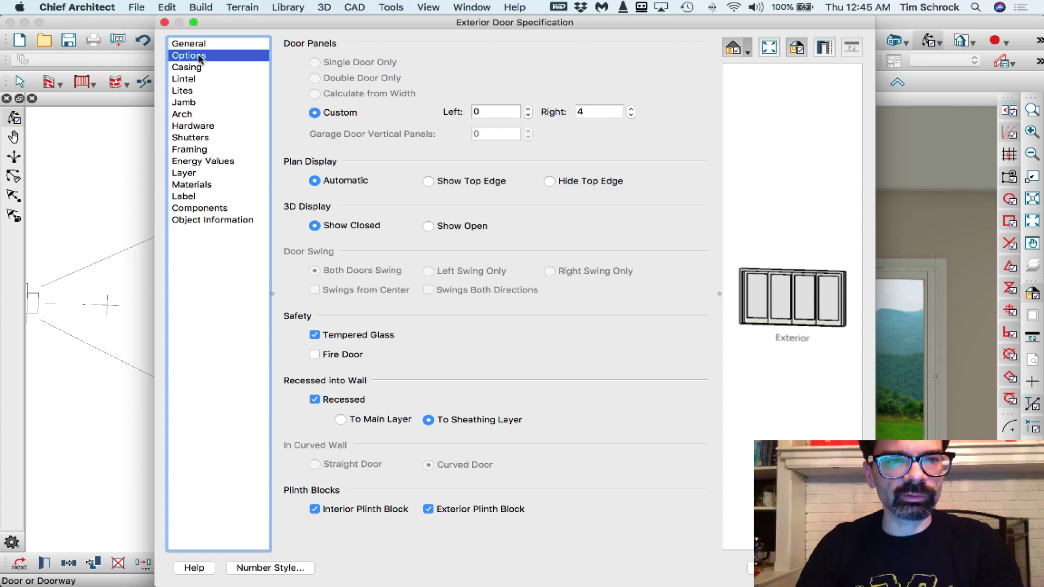
{"action": "left_click", "coordinate": [514, 112]}
{"action": "type", "text": "1"}
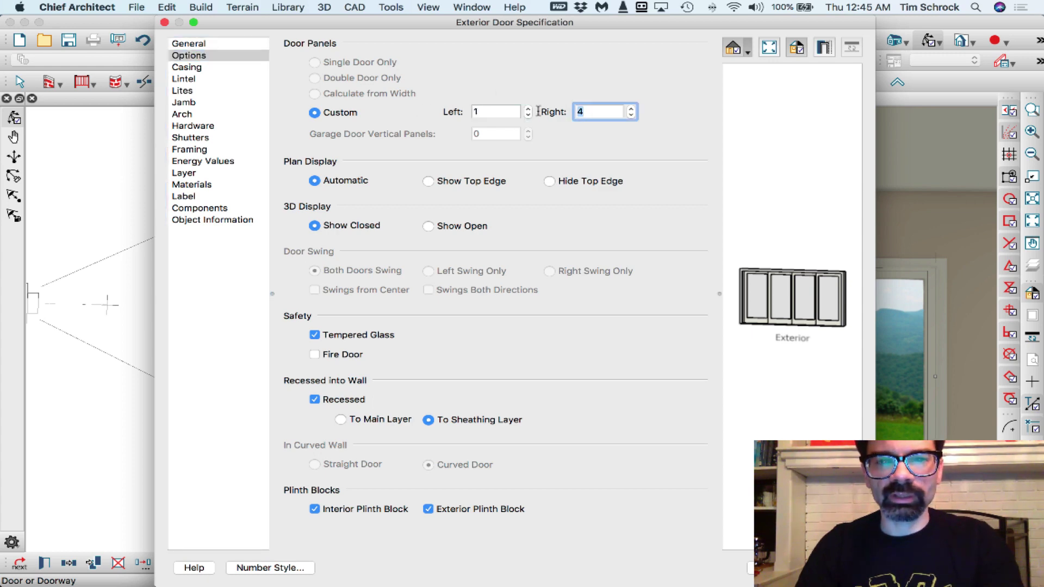
{"action": "key", "text": "Tab"}
{"action": "type", "text": "3"}
{"action": "key", "text": "Return"}
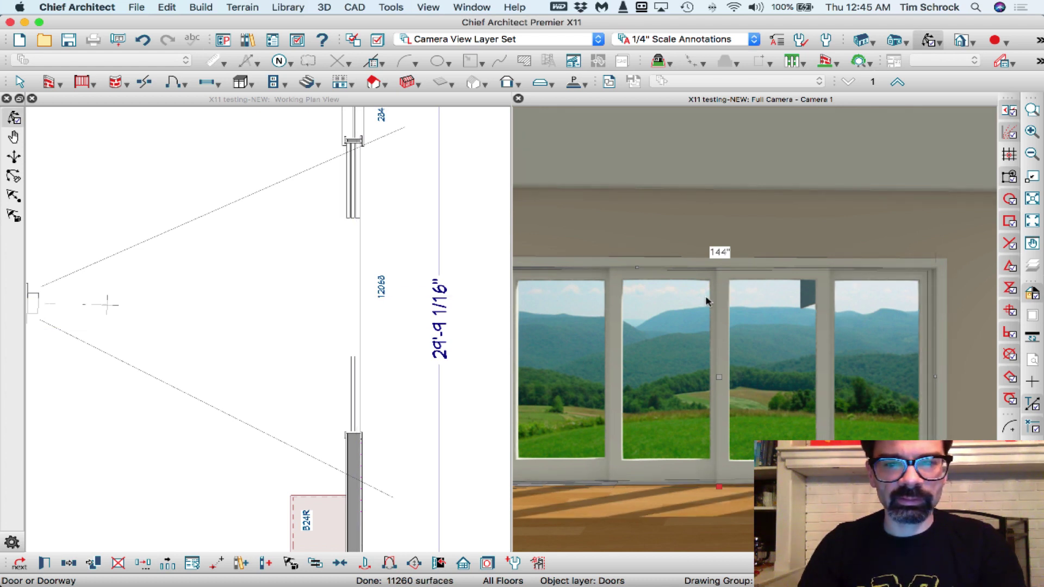
Preview the door open and closed, then orbit to select the double-hung window beside it.
{"action": "left_click", "coordinate": [438, 564]}
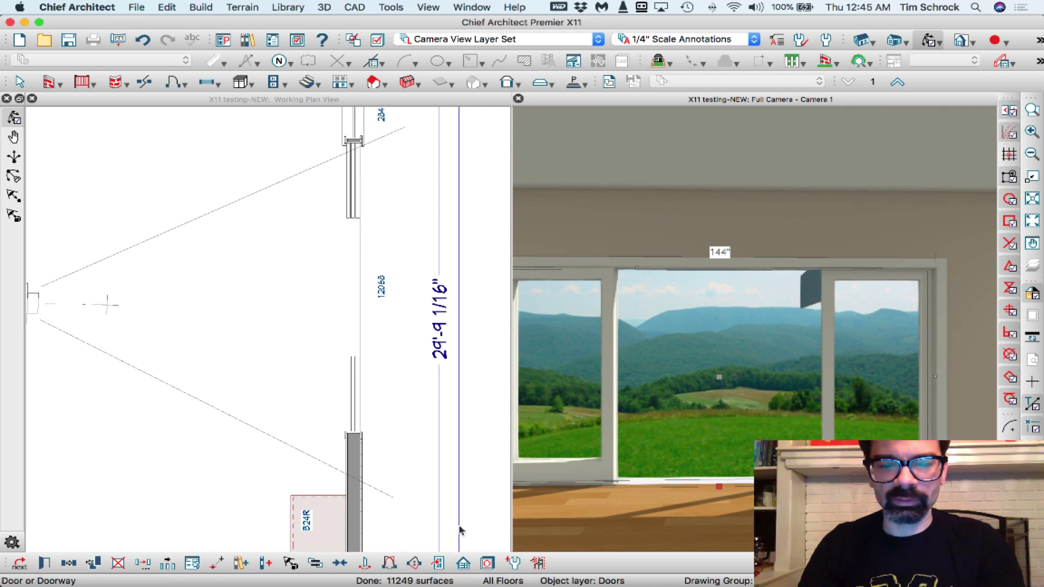
{"action": "left_click", "coordinate": [439, 564]}
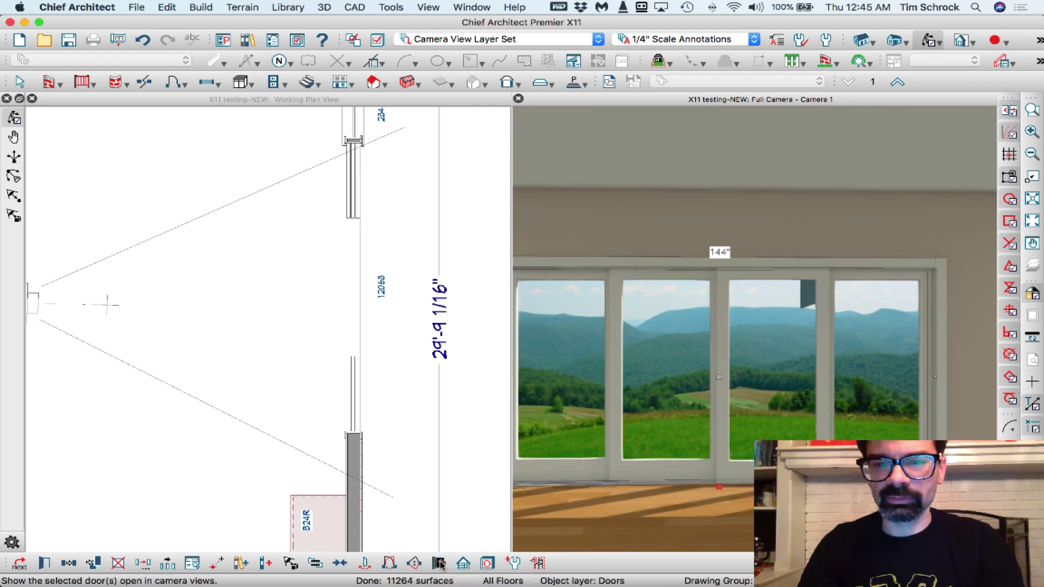
{"action": "left_click", "coordinate": [439, 564]}
{"action": "left_click", "coordinate": [440, 565]}
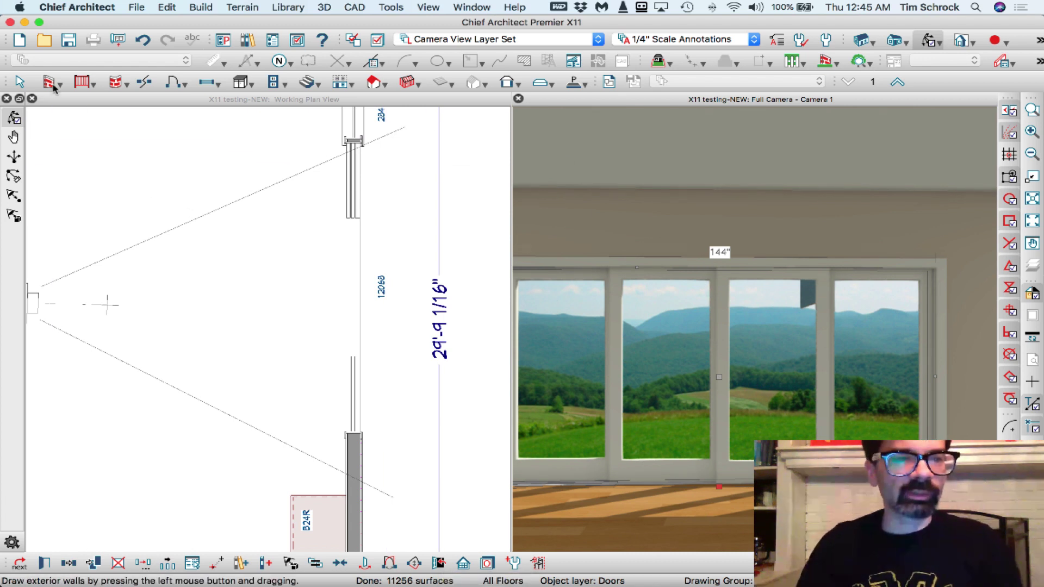
{"action": "left_click", "coordinate": [175, 83]}
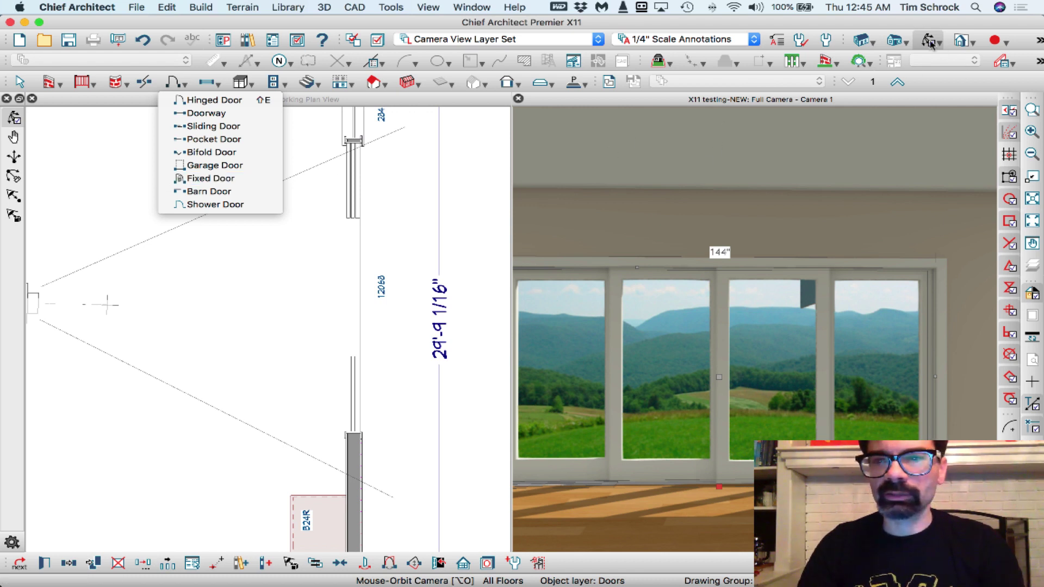
{"action": "key", "text": "Escape"}
{"action": "key", "text": "Escape"}
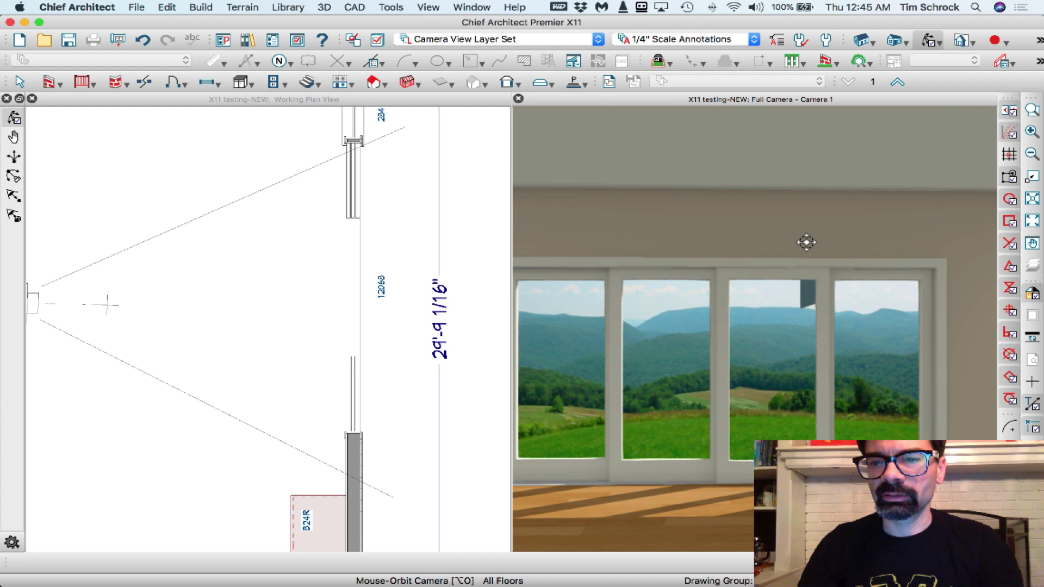
{"action": "left_click_drag", "start_coordinate": [806, 243], "coordinate": [735, 248]}
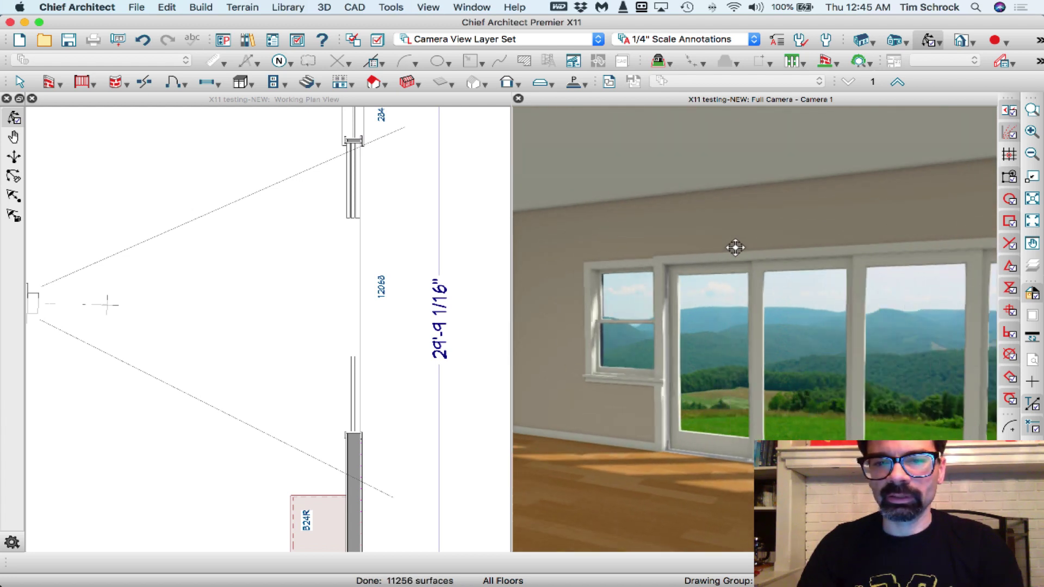
{"action": "left_click", "coordinate": [610, 315]}
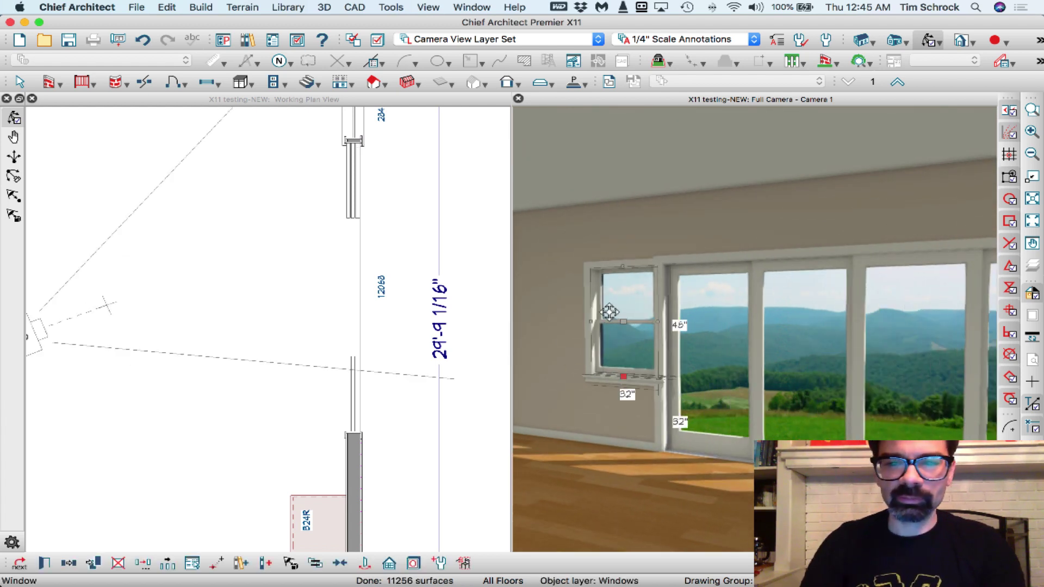
Replace the double-hung window with a fixed 14"-wide side-light door beside the sliding door.
{"action": "key", "text": "Delete"}
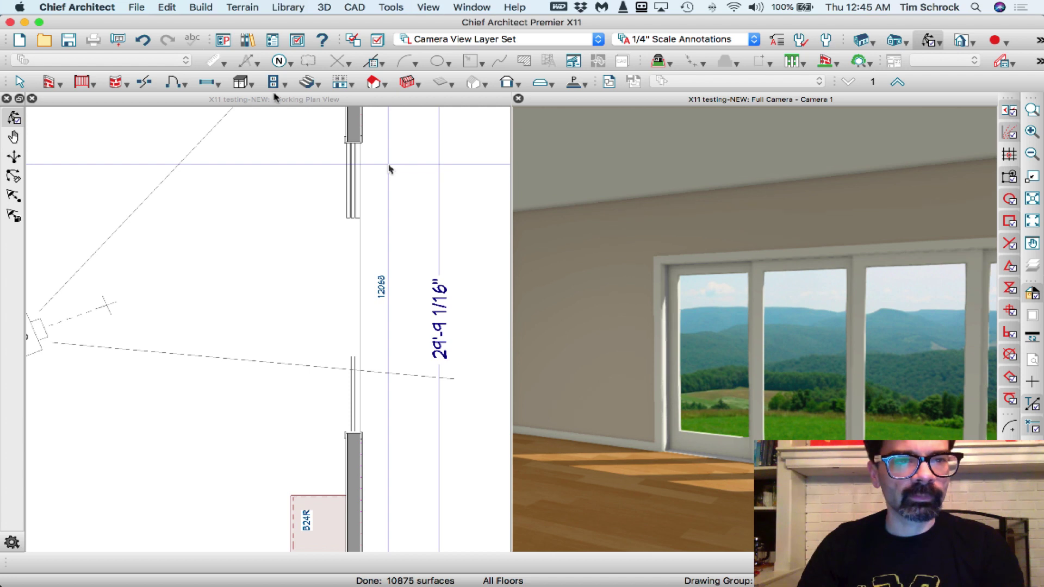
{"action": "left_click", "coordinate": [177, 83]}
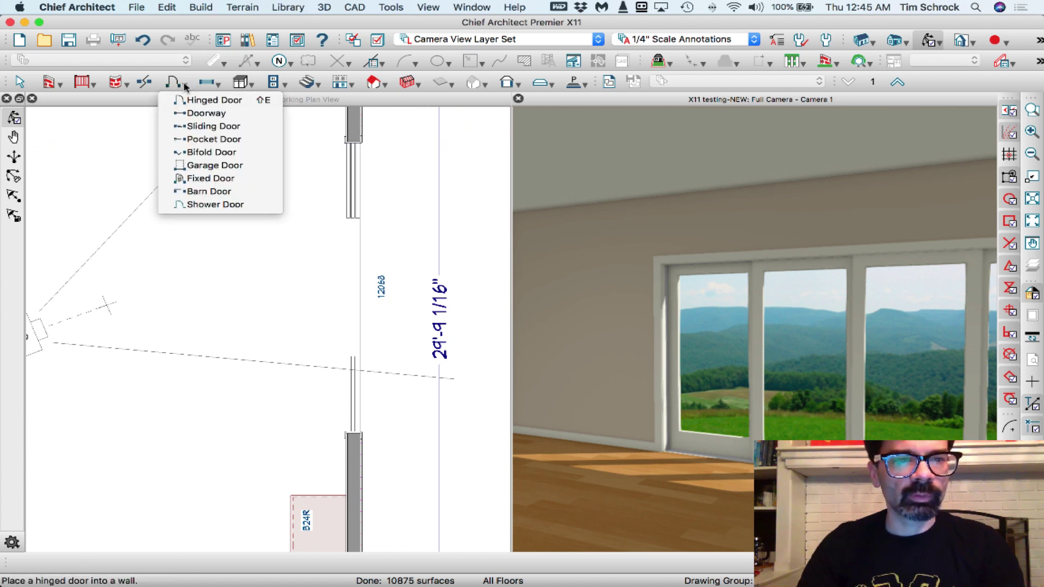
{"action": "left_click", "coordinate": [218, 180]}
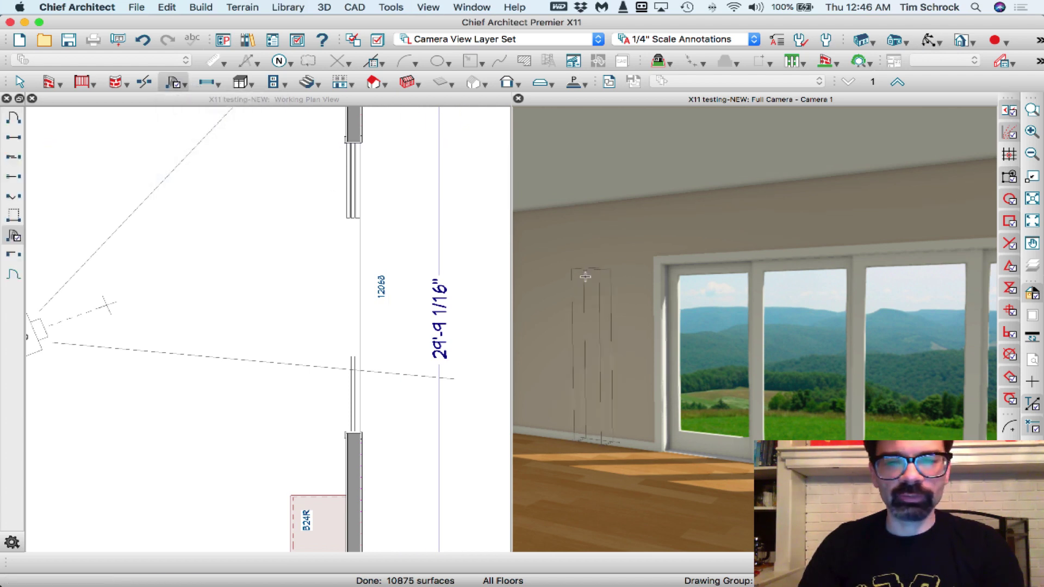
{"action": "left_click", "coordinate": [640, 321]}
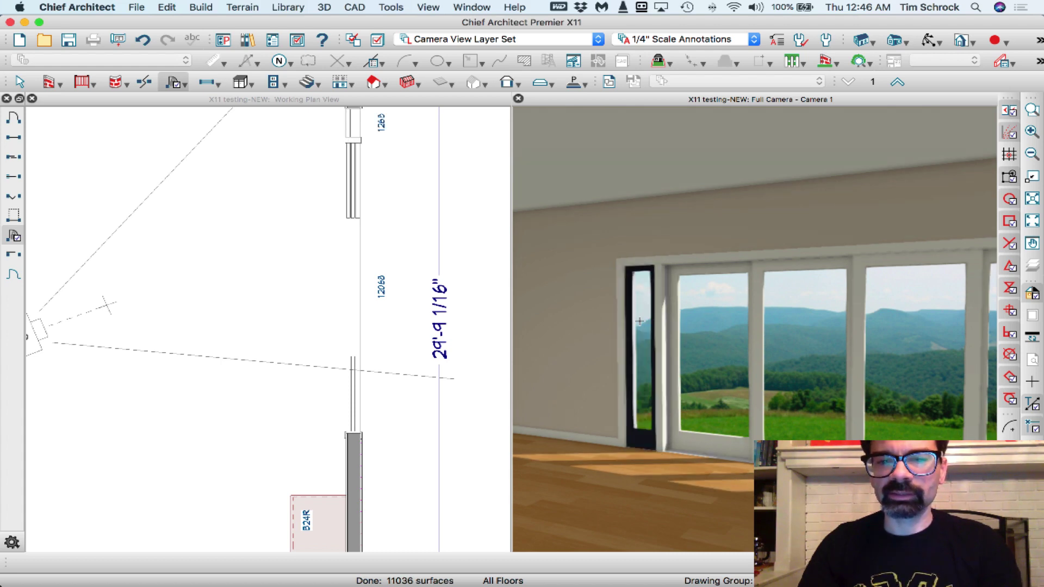
{"action": "double_click", "coordinate": [639, 322]}
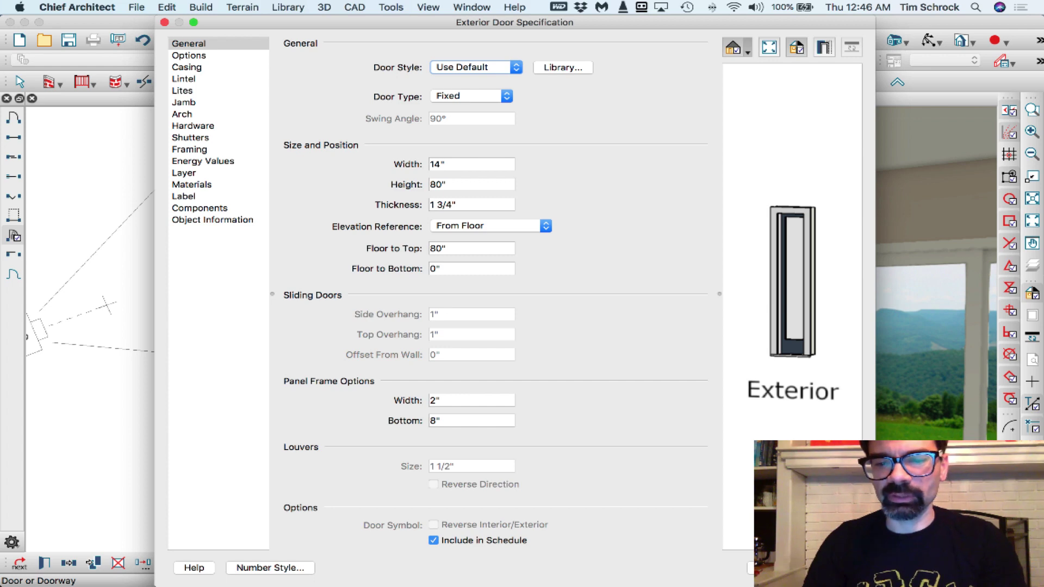
{"action": "key", "text": "Return"}
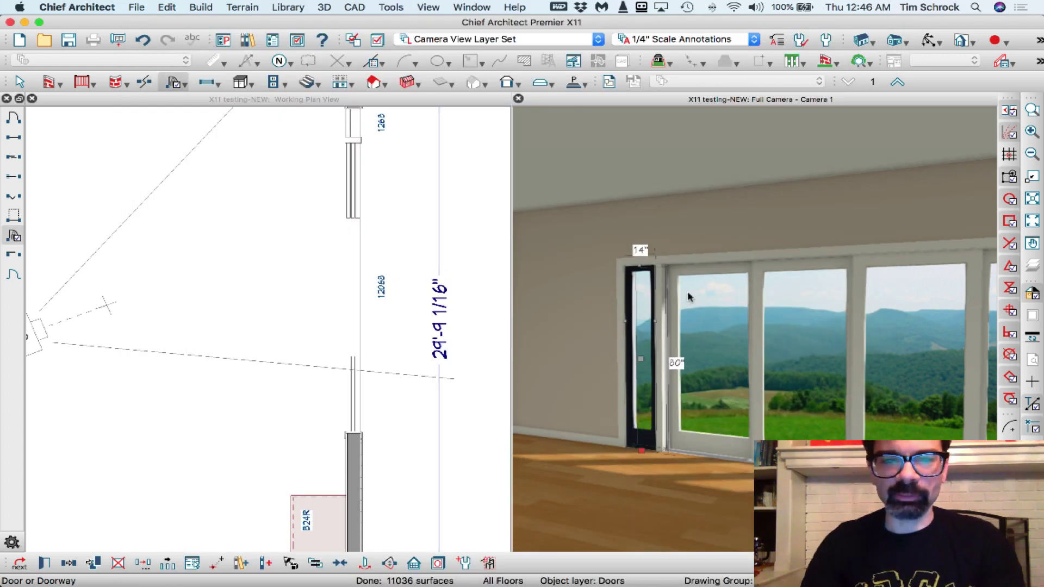
{"action": "left_click", "coordinate": [929, 40]}
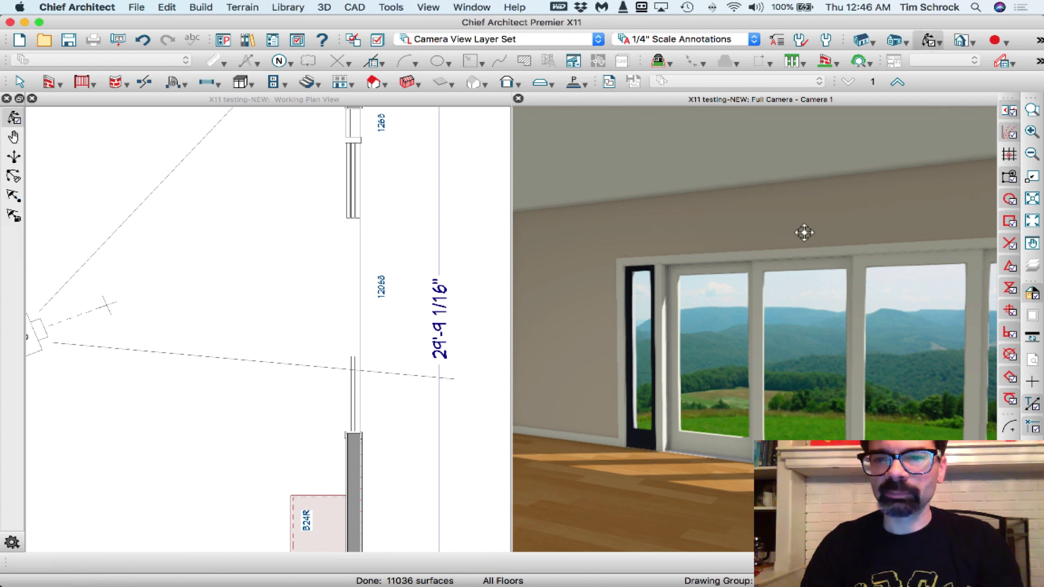
Orbit the camera to the barn door wall and open the 30" barn door's specifications.
{"action": "left_click_drag", "start_coordinate": [804, 231], "coordinate": [813, 408]}
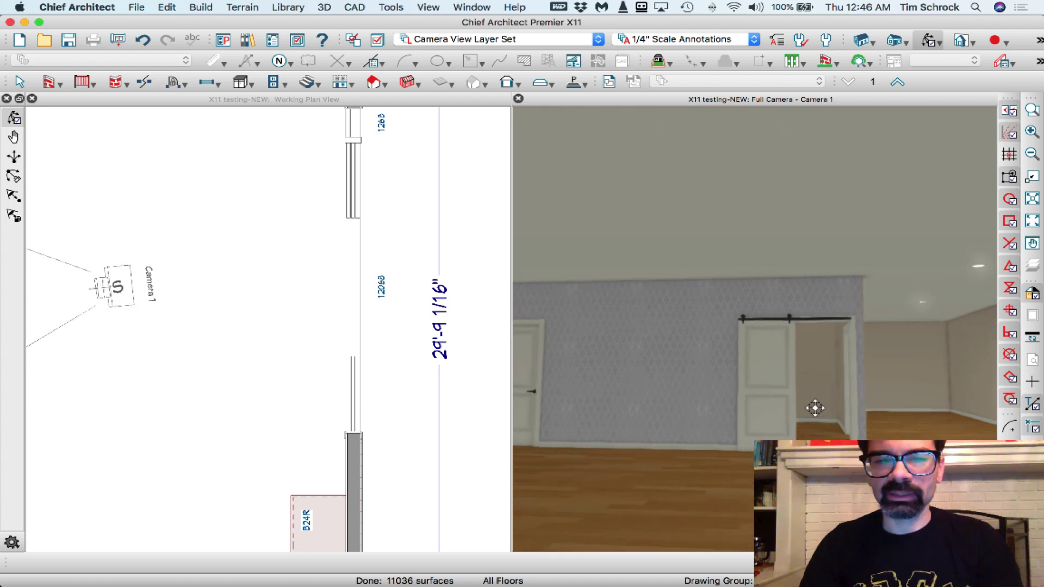
{"action": "left_click", "coordinate": [785, 388]}
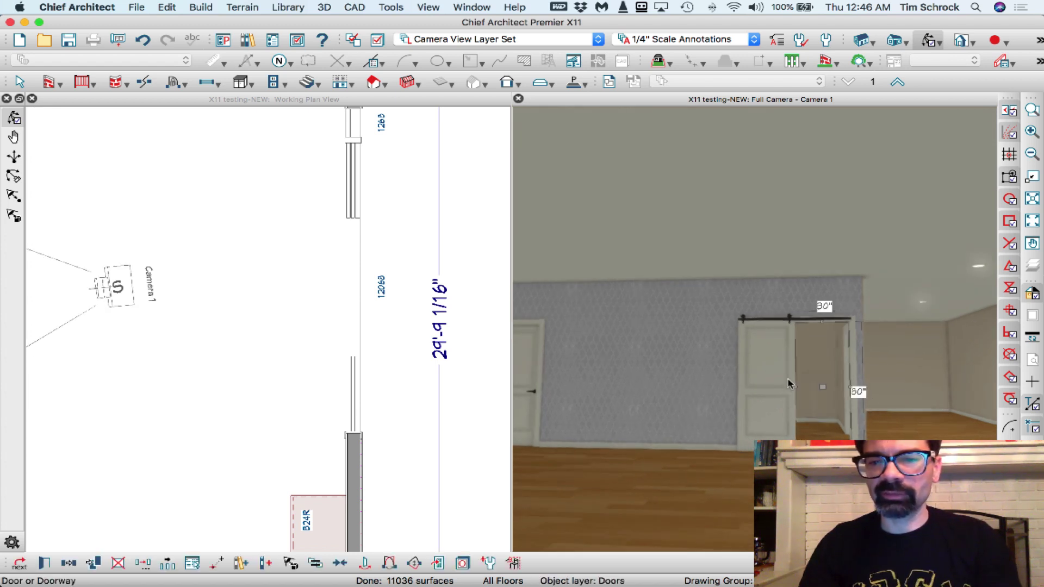
{"action": "double_click", "coordinate": [792, 378]}
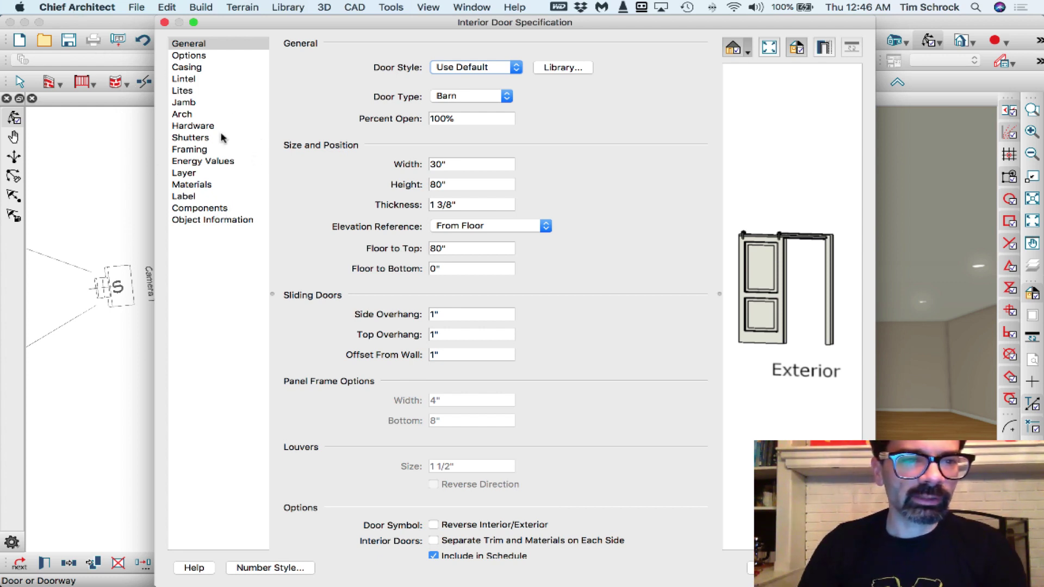
In the barn door's Hardware settings, set the sliding track Height Above Door to 2".
{"action": "left_click", "coordinate": [221, 116]}
{"action": "left_click", "coordinate": [221, 127]}
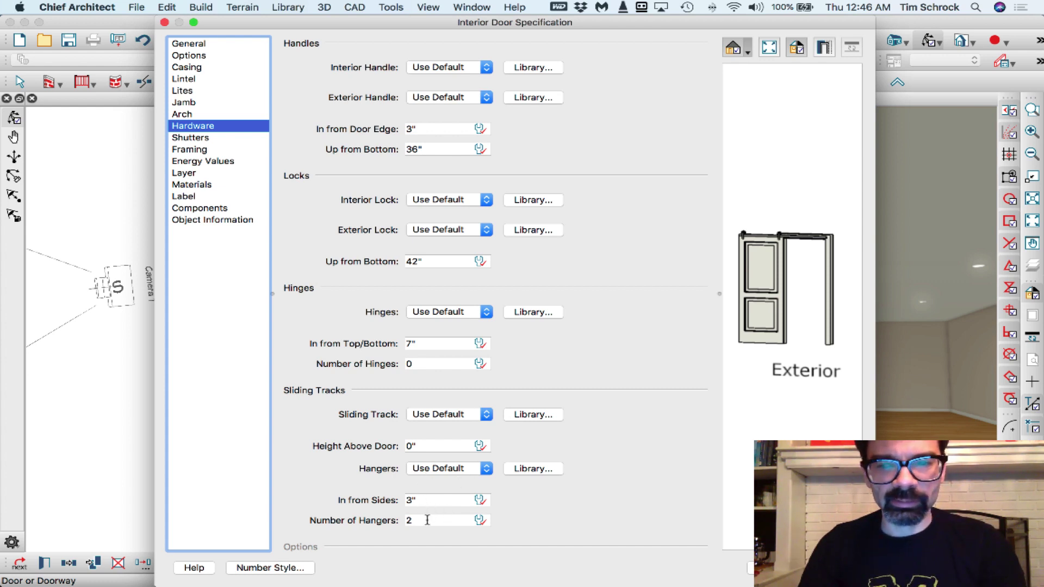
{"action": "left_click_drag", "start_coordinate": [423, 447], "coordinate": [378, 448]}
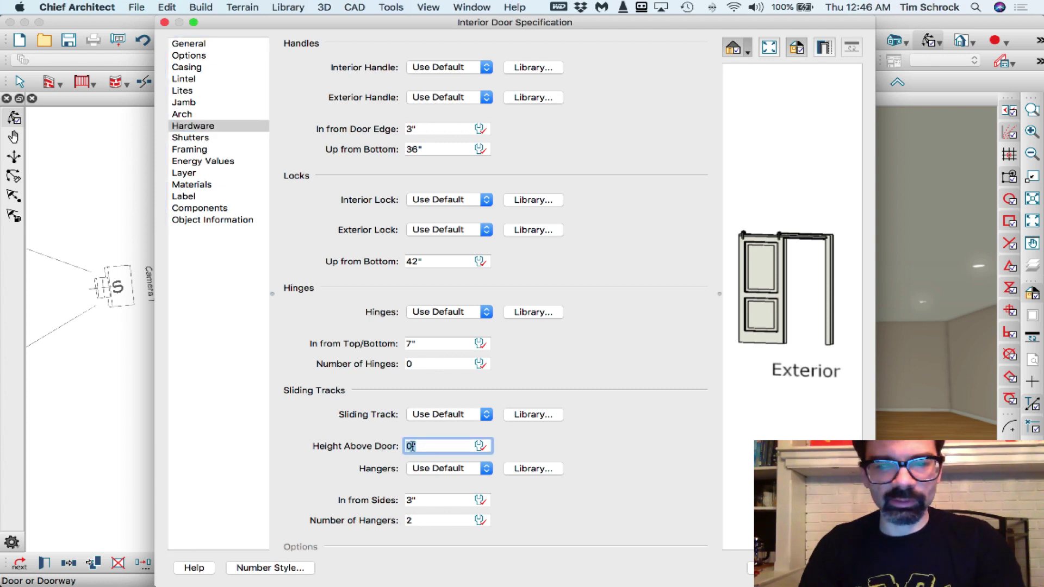
{"action": "type", "text": "2"}
{"action": "key", "text": "Tab"}
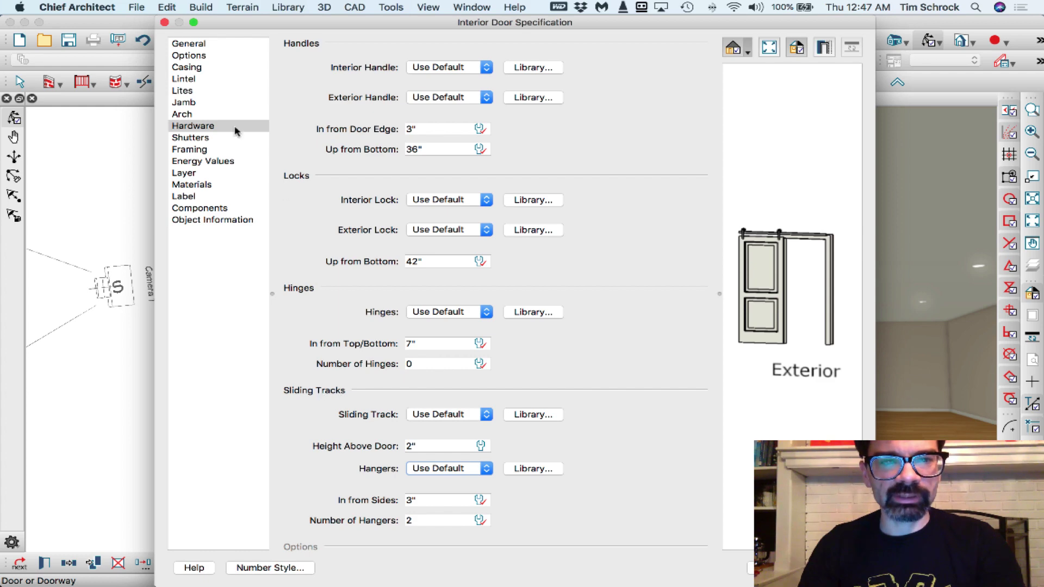
{"action": "left_click", "coordinate": [203, 57]}
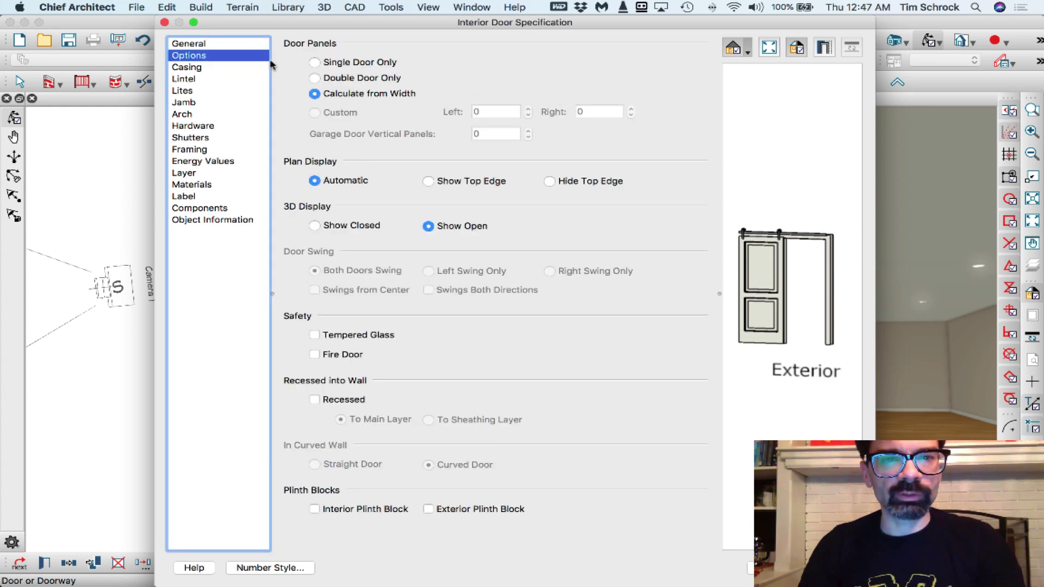
{"action": "left_click", "coordinate": [240, 45]}
{"action": "left_click", "coordinate": [493, 107]}
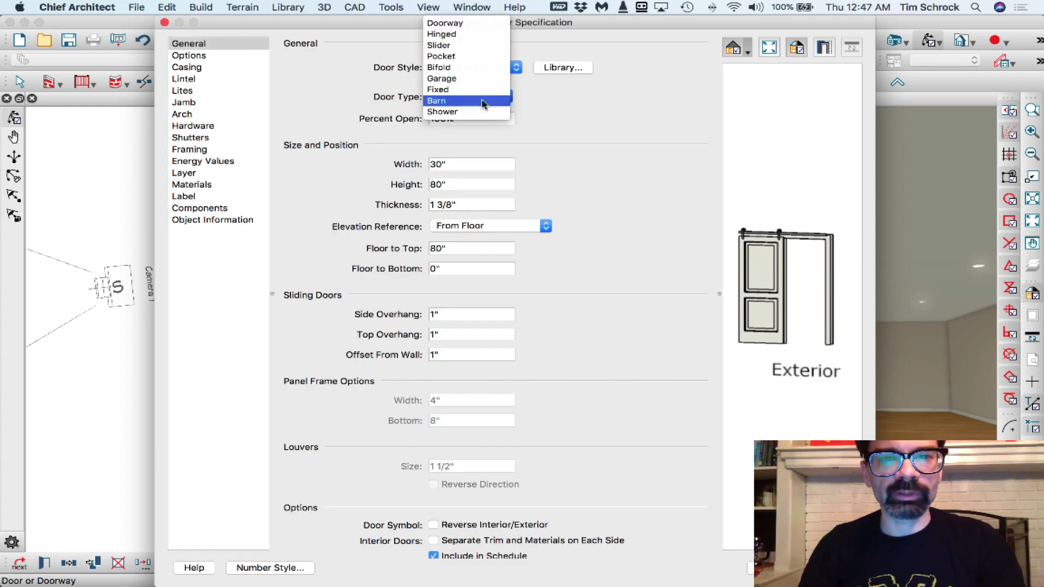
{"action": "left_click", "coordinate": [481, 60]}
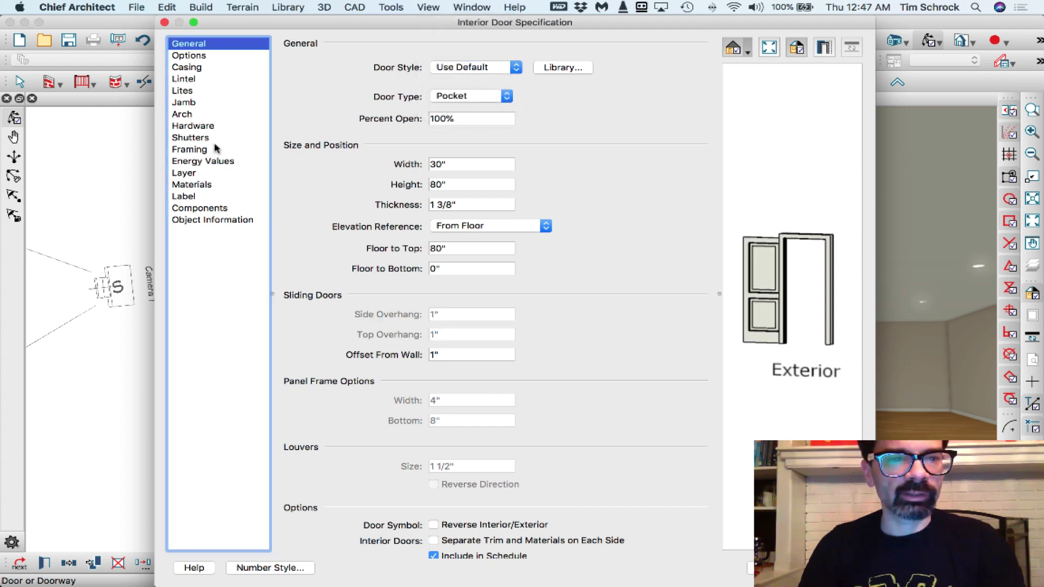
{"action": "left_click", "coordinate": [211, 125]}
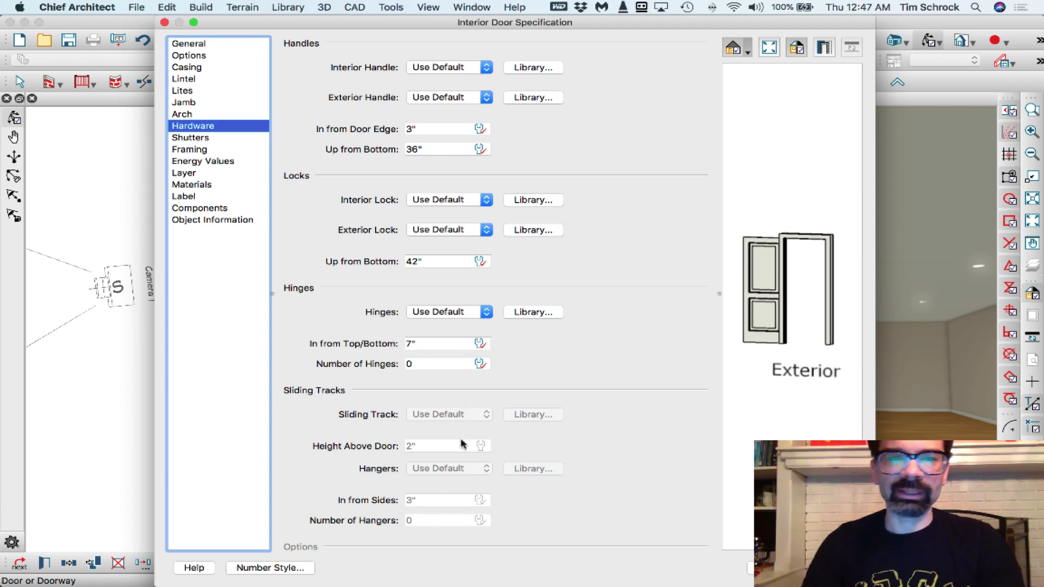
{"action": "left_click", "coordinate": [190, 43]}
{"action": "left_click", "coordinate": [496, 97]}
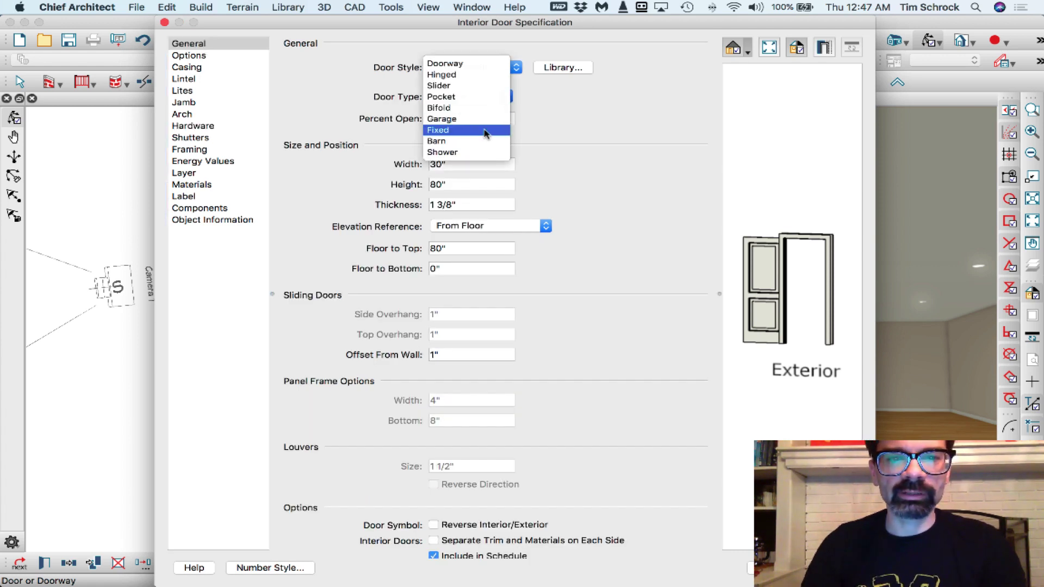
{"action": "left_click", "coordinate": [477, 144]}
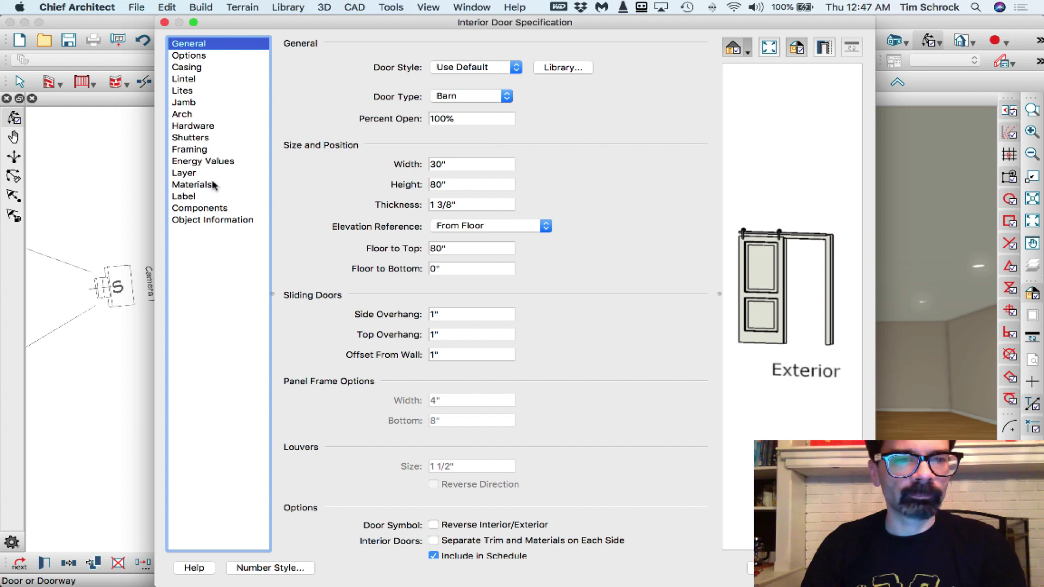
{"action": "left_click", "coordinate": [212, 126]}
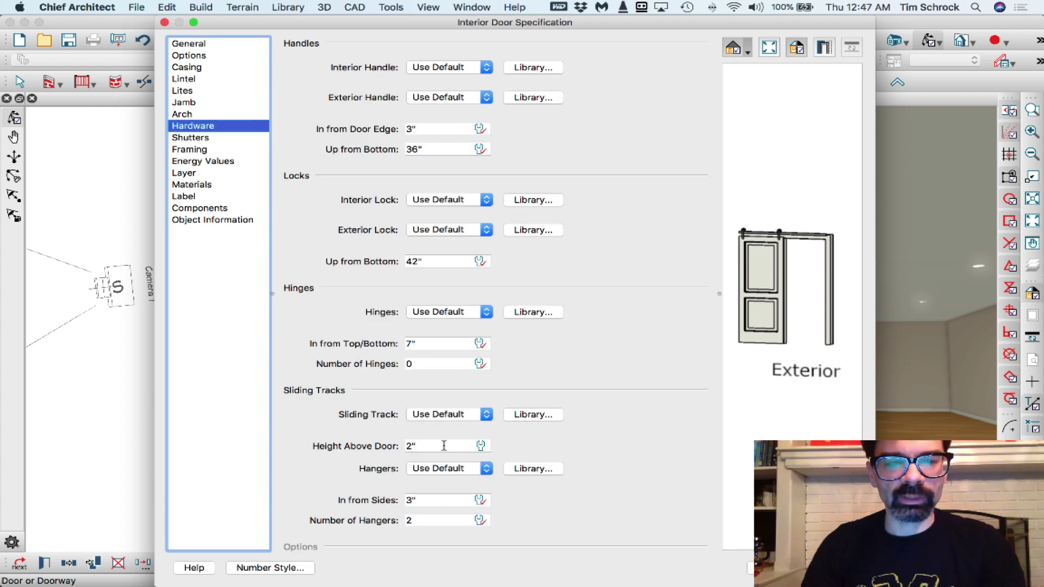
{"action": "left_click", "coordinate": [473, 415]}
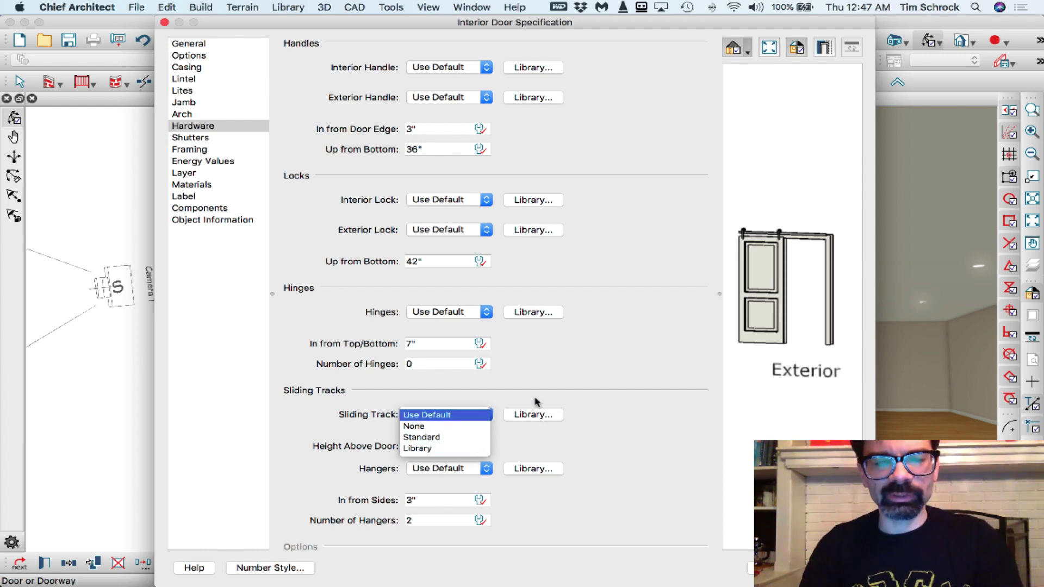
Keep the Sliding Track at Use Default and open the Library for the hangers.
{"action": "left_click", "coordinate": [610, 389]}
{"action": "left_click", "coordinate": [486, 468]}
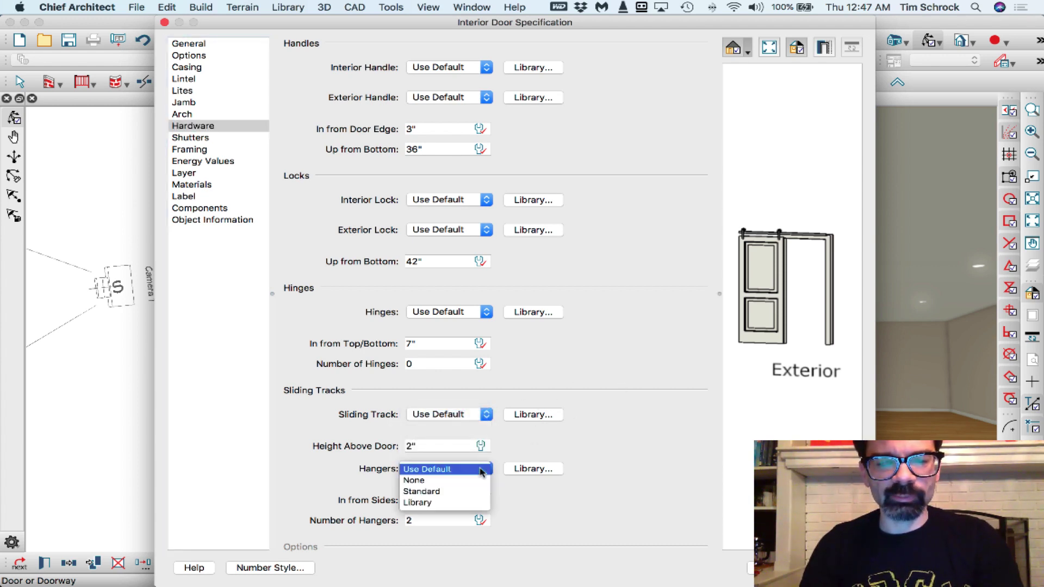
{"action": "left_click", "coordinate": [595, 455]}
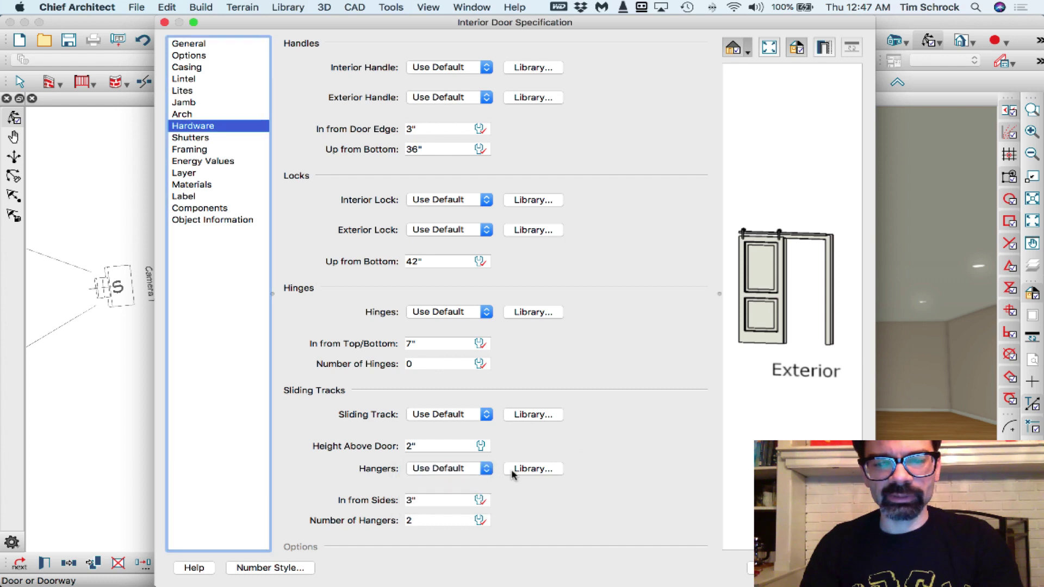
{"action": "left_click", "coordinate": [533, 468]}
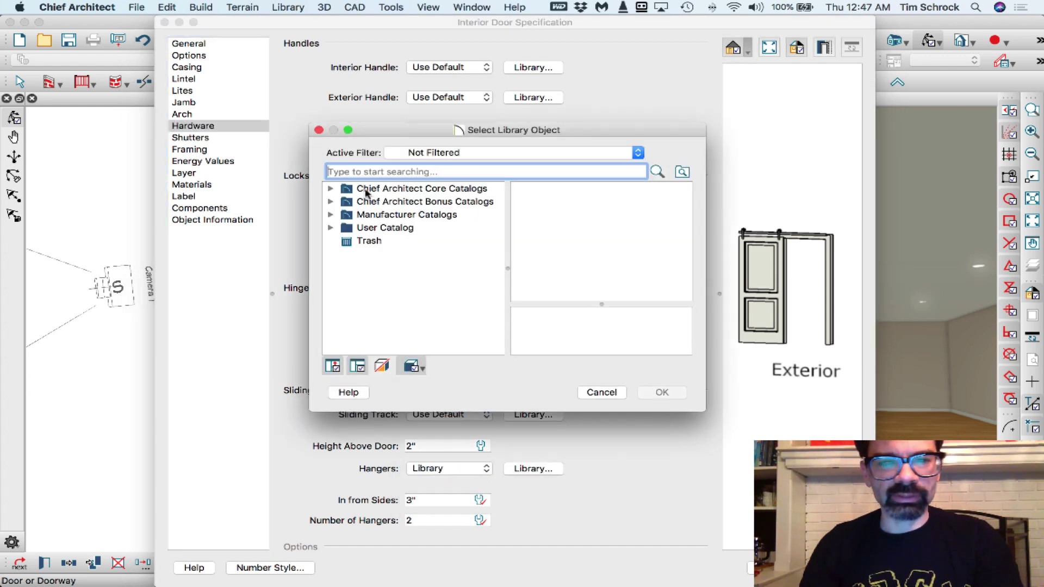
Browse Core Catalogs > Architectural > Hardware > Door Hardware: Commercial, Knobs and Levers, Locks, sliding door pulls.
{"action": "left_click", "coordinate": [330, 190]}
{"action": "left_click", "coordinate": [345, 202]}
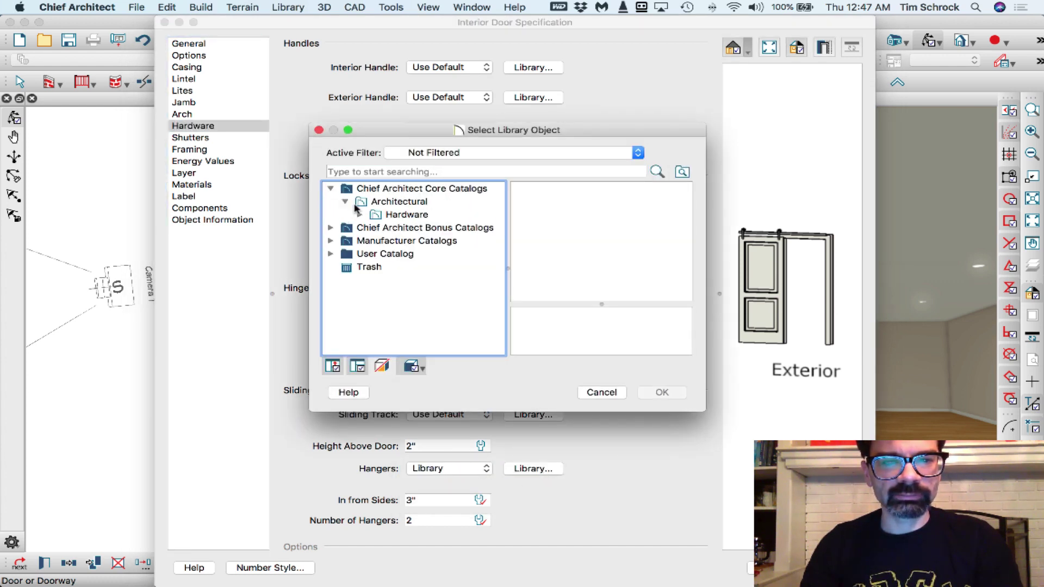
{"action": "left_click", "coordinate": [359, 214]}
{"action": "left_click", "coordinate": [374, 241]}
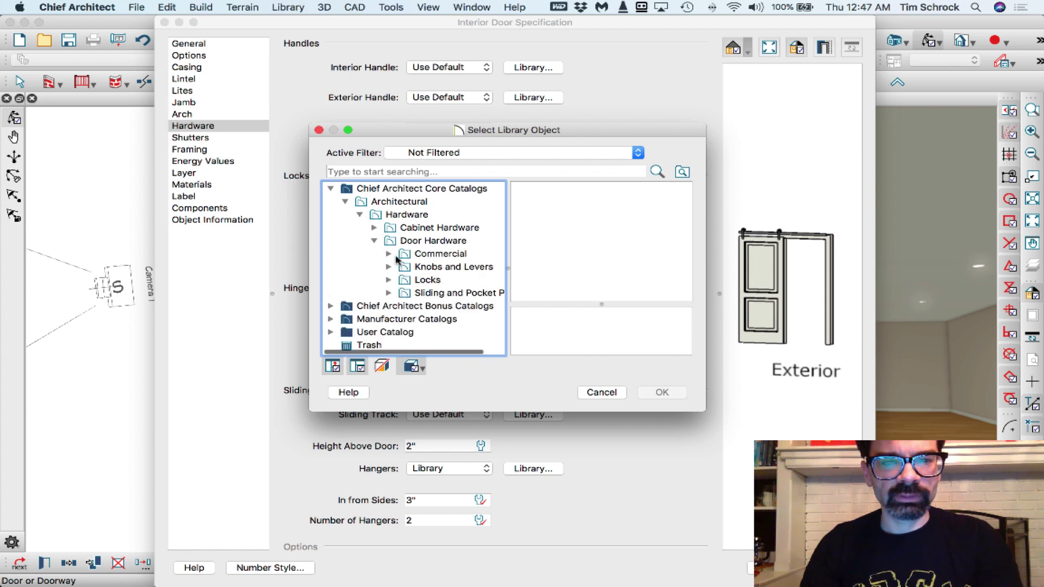
{"action": "left_click", "coordinate": [424, 255]}
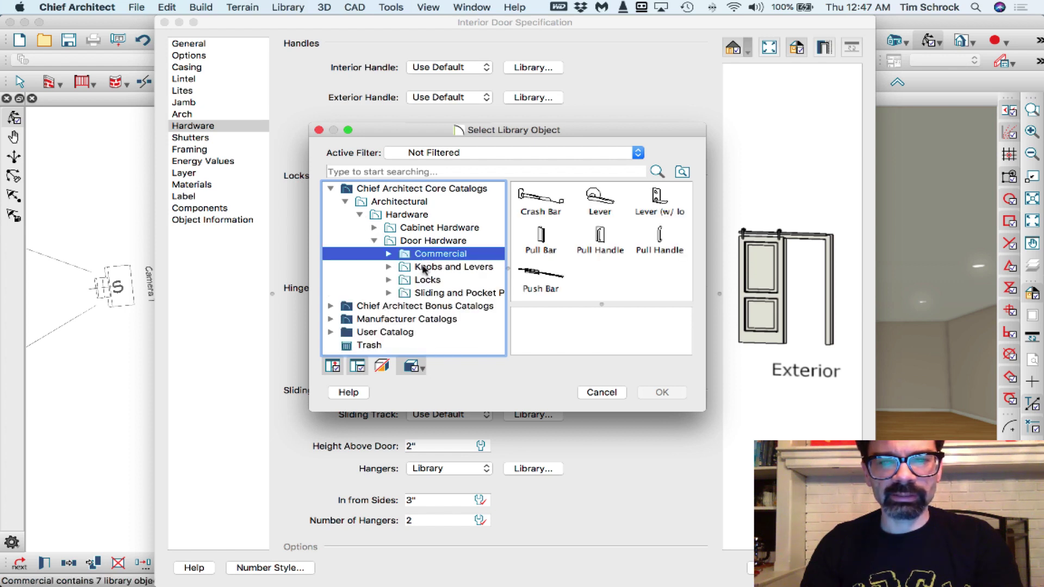
{"action": "left_click", "coordinate": [423, 270]}
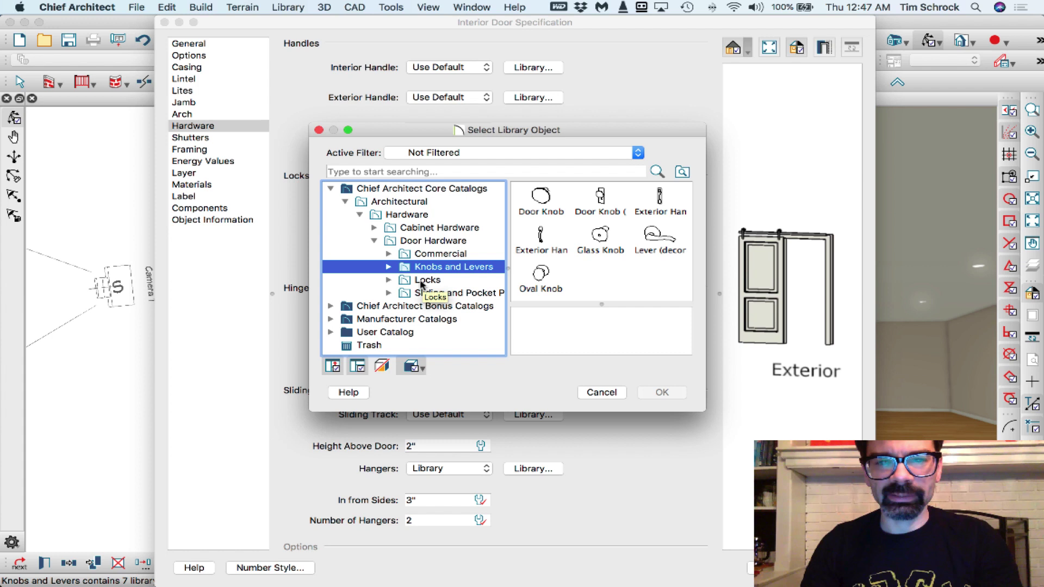
{"action": "left_click", "coordinate": [422, 282]}
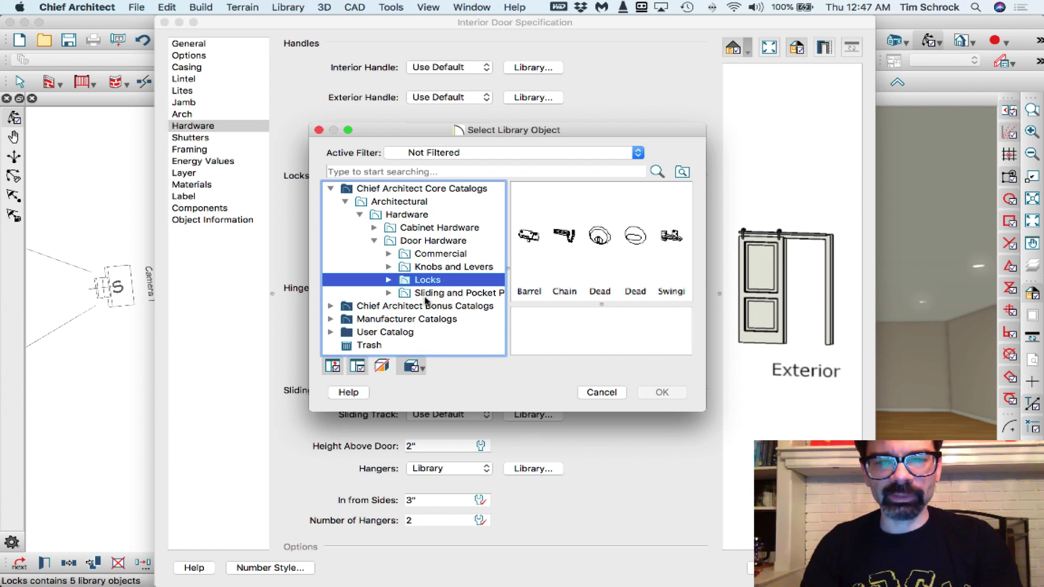
{"action": "left_click", "coordinate": [426, 294]}
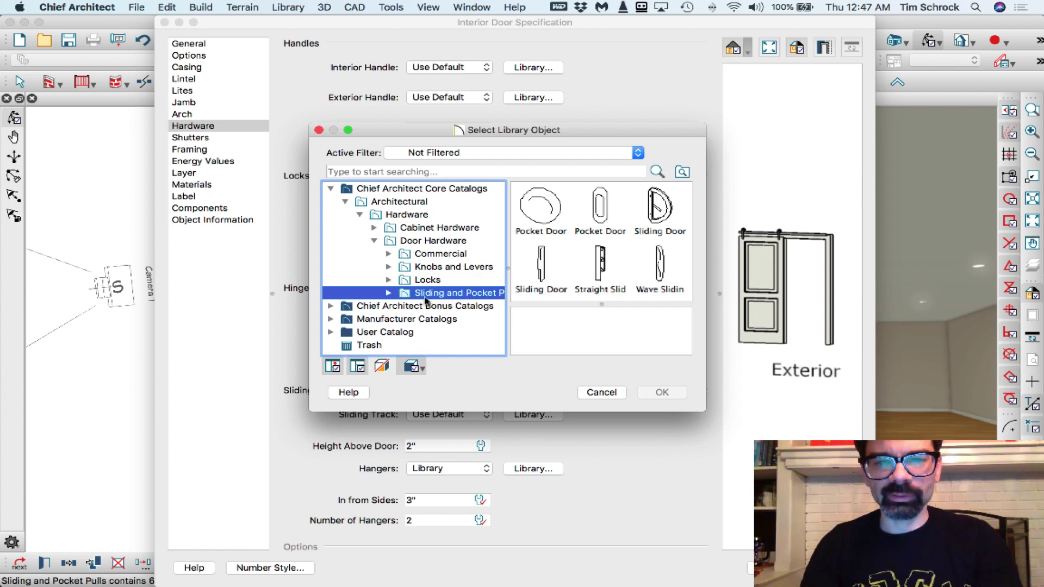
Browse the Cabinet Hardware catalogs, then cancel the library without choosing a hanger.
{"action": "left_click", "coordinate": [374, 227]}
{"action": "left_click", "coordinate": [417, 240]}
{"action": "left_click", "coordinate": [421, 256]}
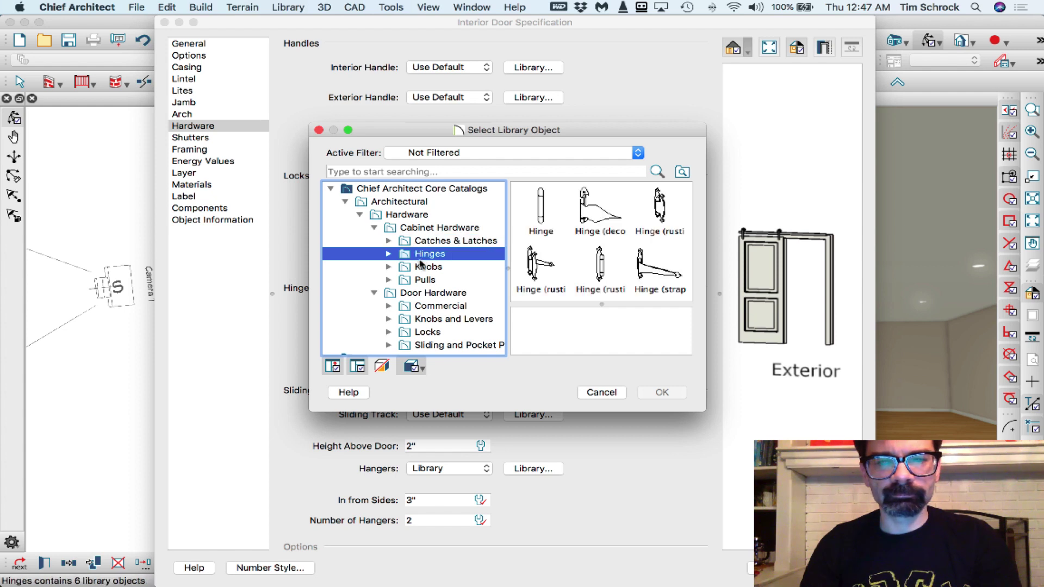
{"action": "left_click", "coordinate": [425, 280]}
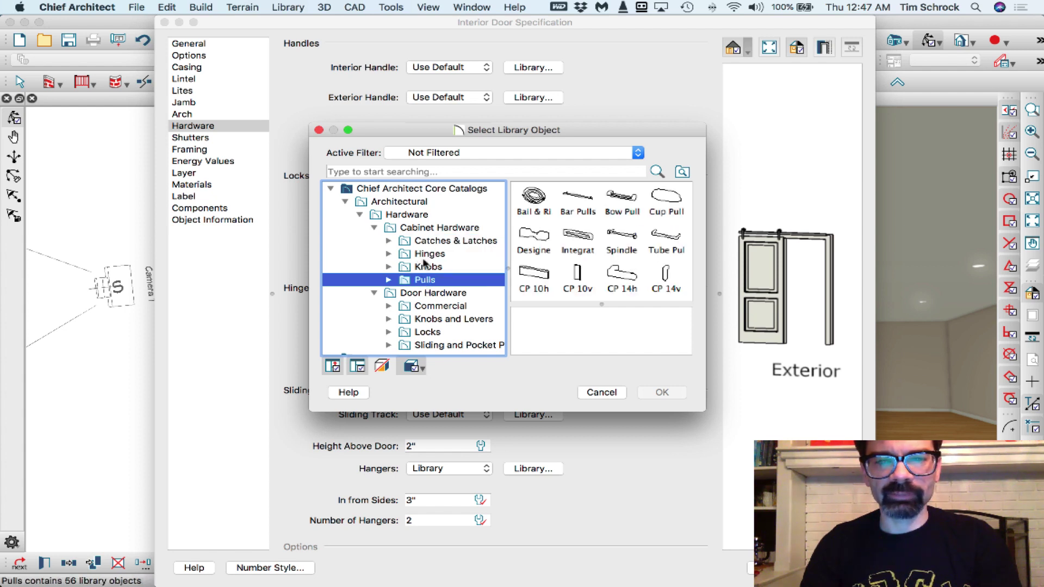
{"action": "left_click", "coordinate": [601, 392]}
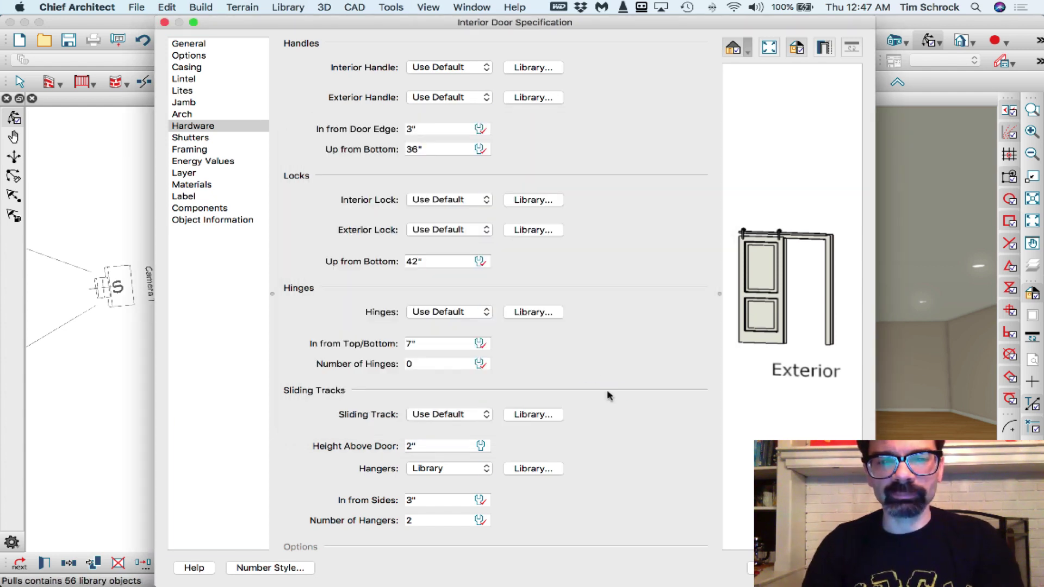